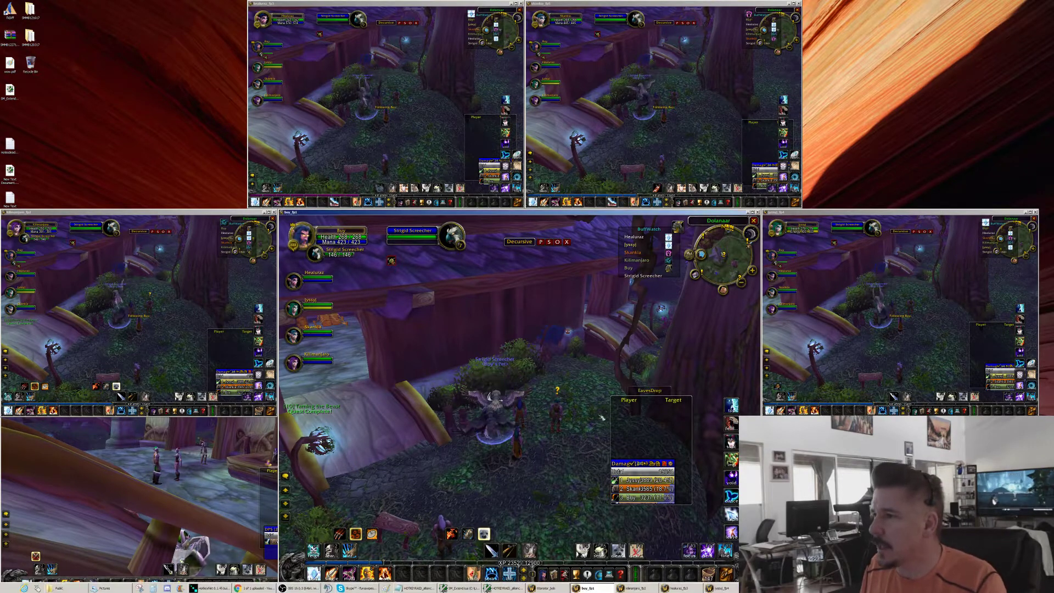
- Turn in the Taming the Beast quest to Dazalar on the main hunter, Buy
{"action": "right_click", "coordinate": [560, 415]}
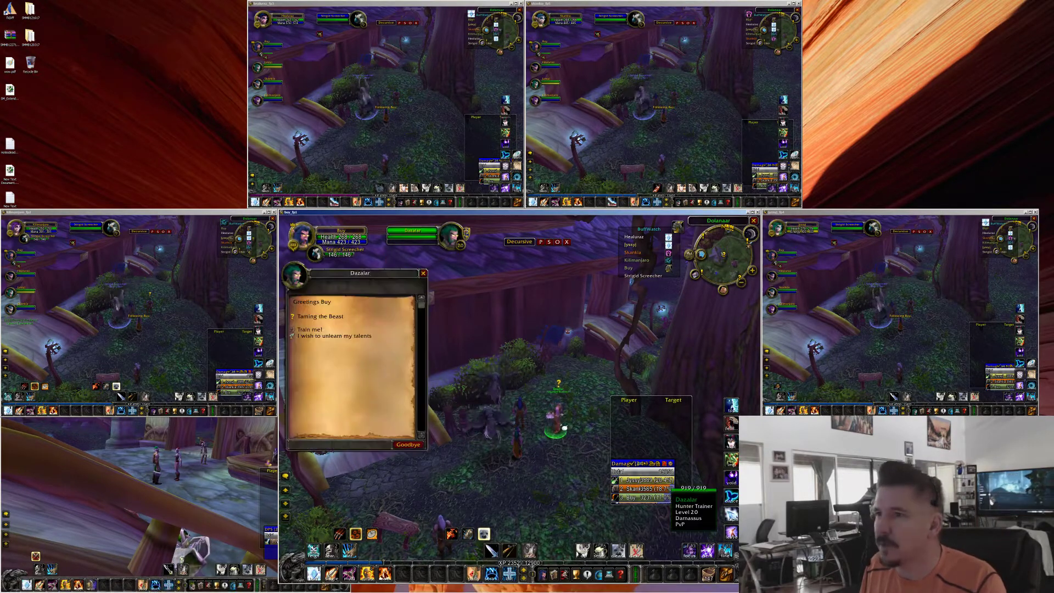
{"action": "left_click", "coordinate": [341, 317]}
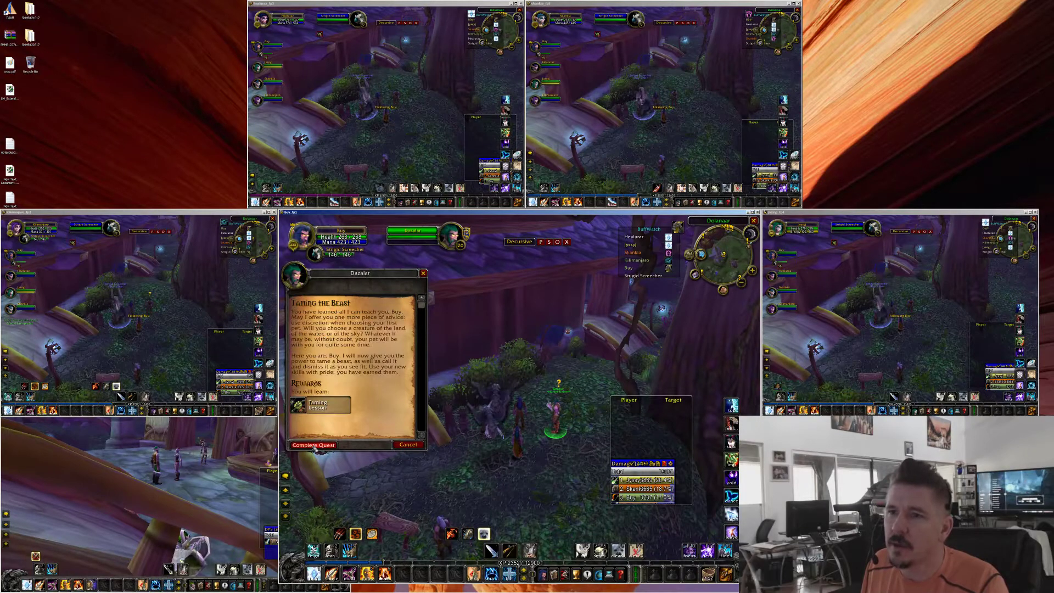
{"action": "left_click", "coordinate": [314, 445]}
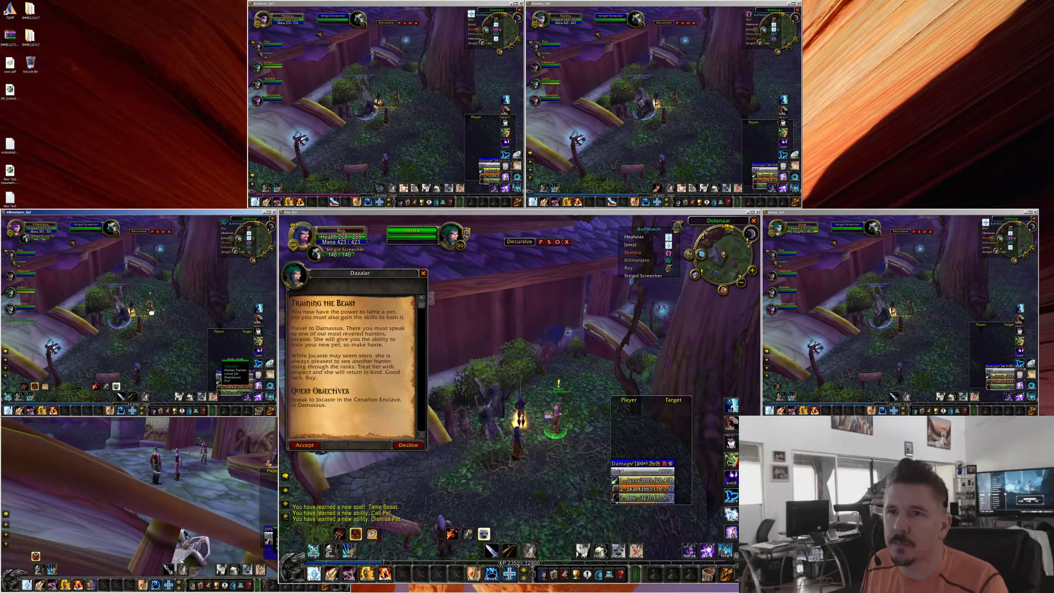
- Turn in Taming the Beast on the second hunter, Kilimanjaro, and accept Training the Beast on both hunters
{"action": "right_click", "coordinate": [149, 311]}
{"action": "left_click", "coordinate": [29, 278]}
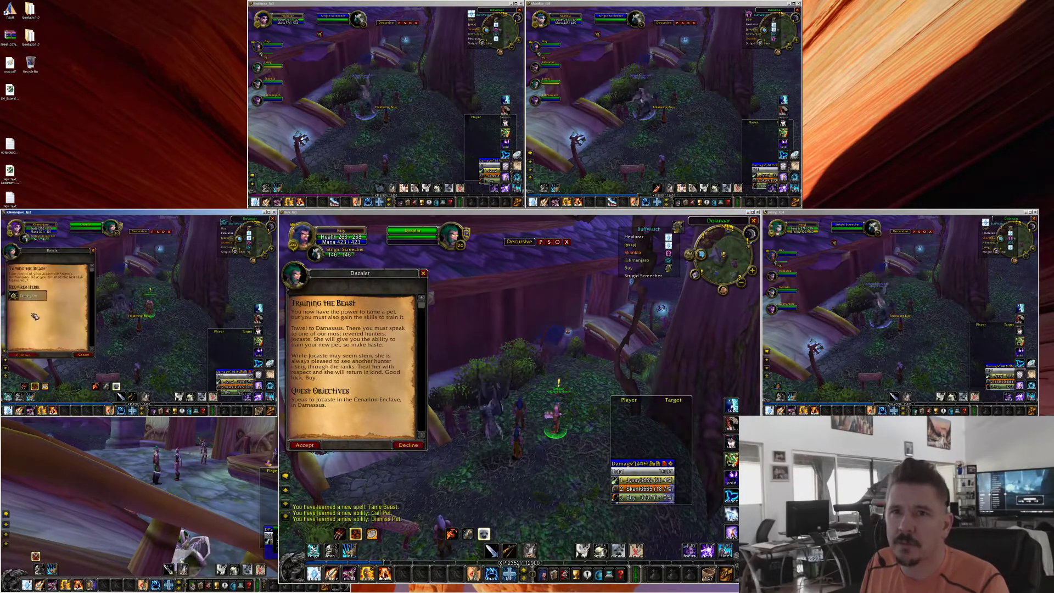
{"action": "left_click", "coordinate": [26, 354]}
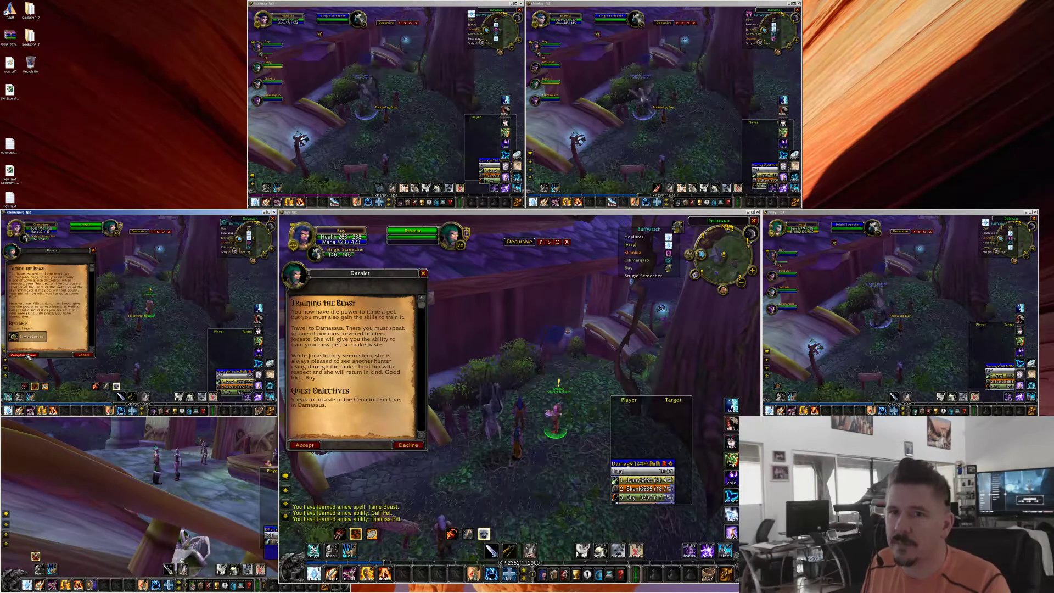
{"action": "left_click", "coordinate": [24, 355]}
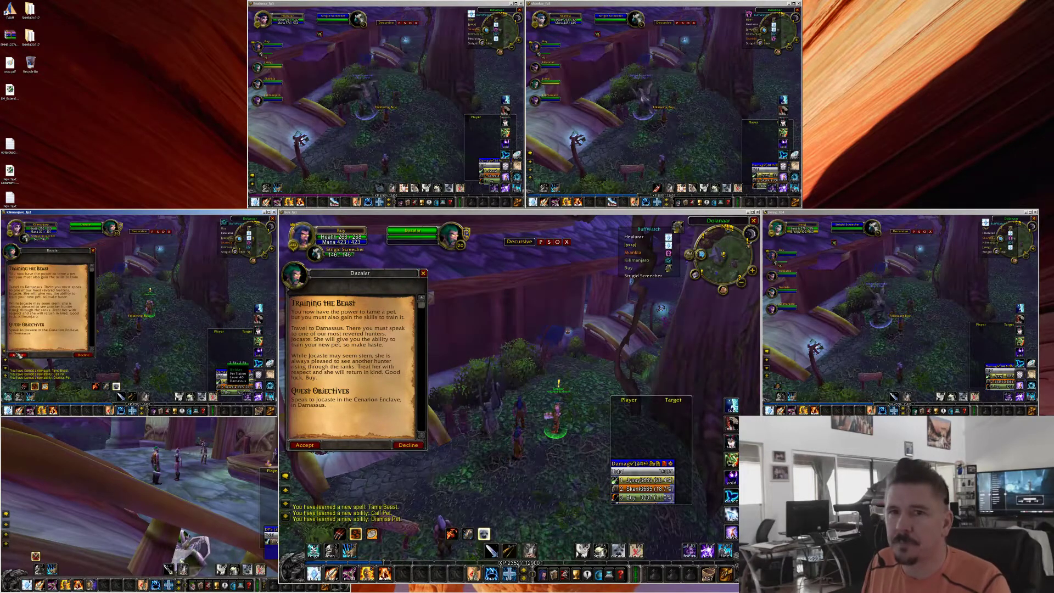
{"action": "left_click", "coordinate": [20, 354]}
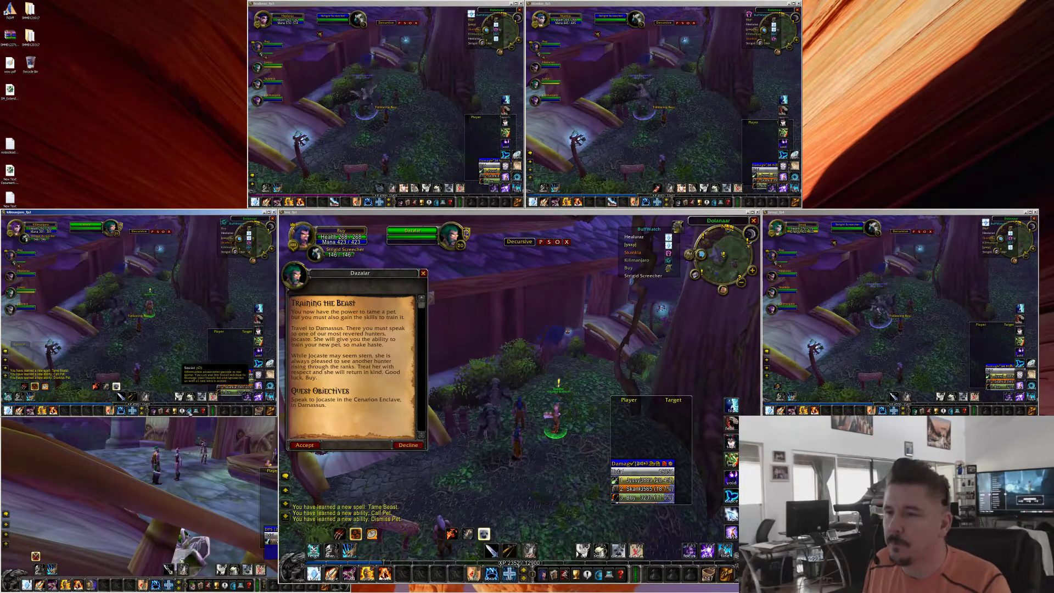
{"action": "left_click", "coordinate": [312, 447]}
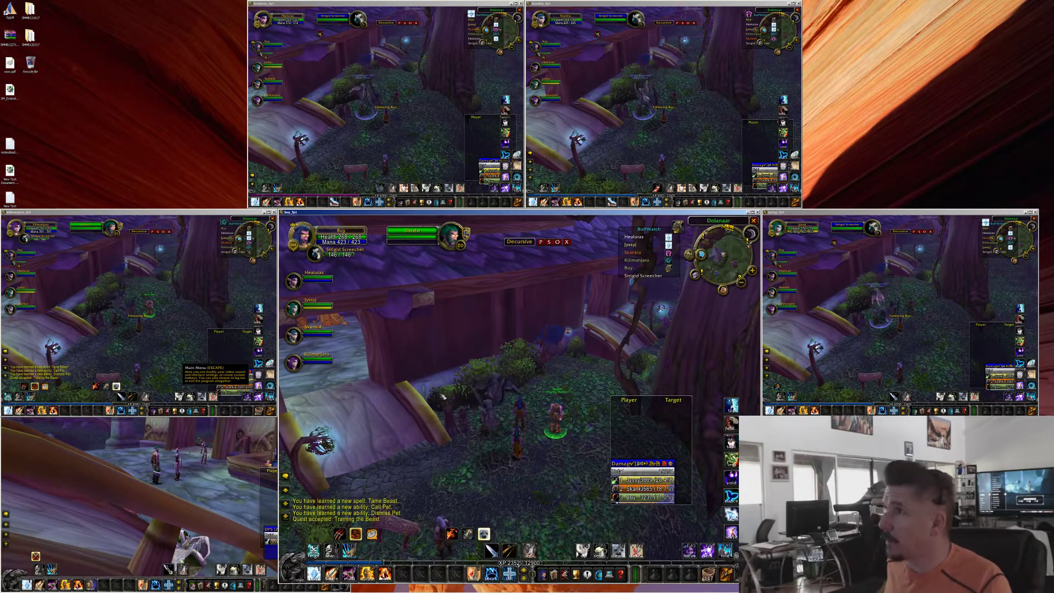
- Switch to the hotkey script in GVIM and examine its launch and window-reset command definitions down to the label list
{"action": "mouse_move", "coordinate": [637, 592]}
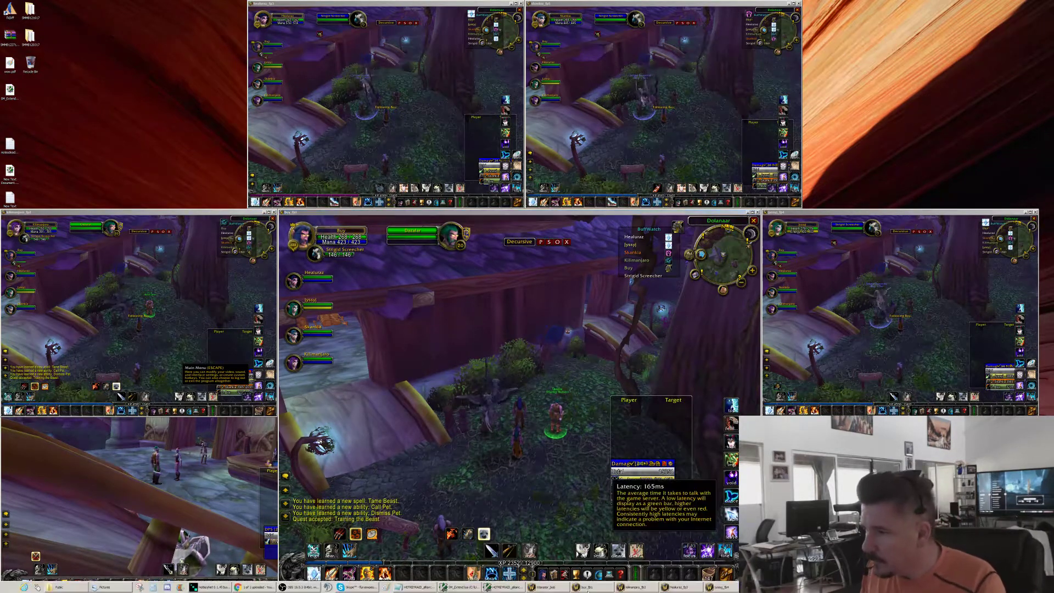
{"action": "left_click", "coordinate": [507, 587]}
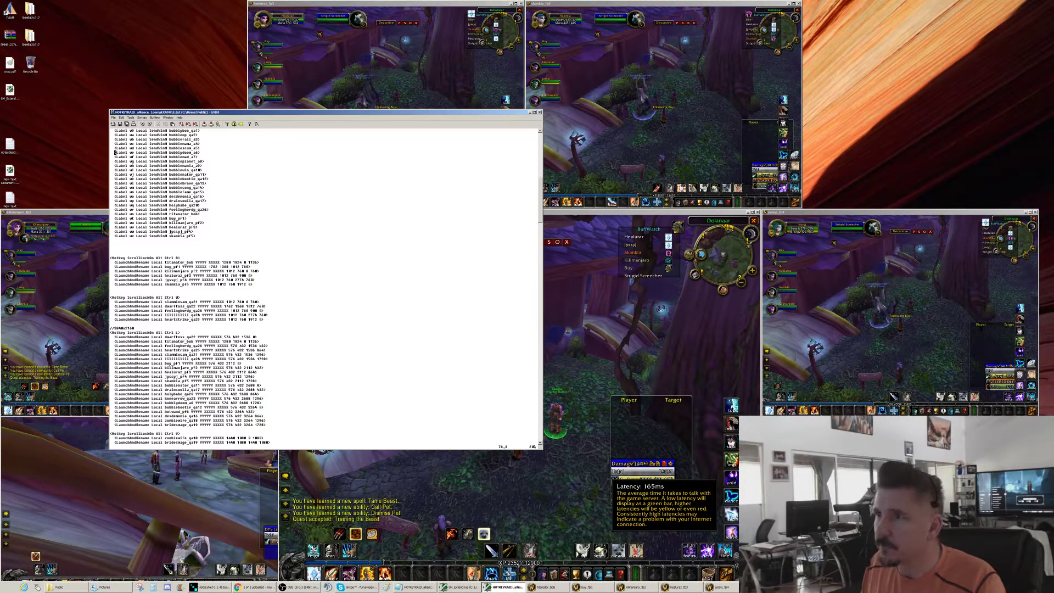
{"action": "left_click_drag", "start_coordinate": [285, 114], "coordinate": [397, 149]}
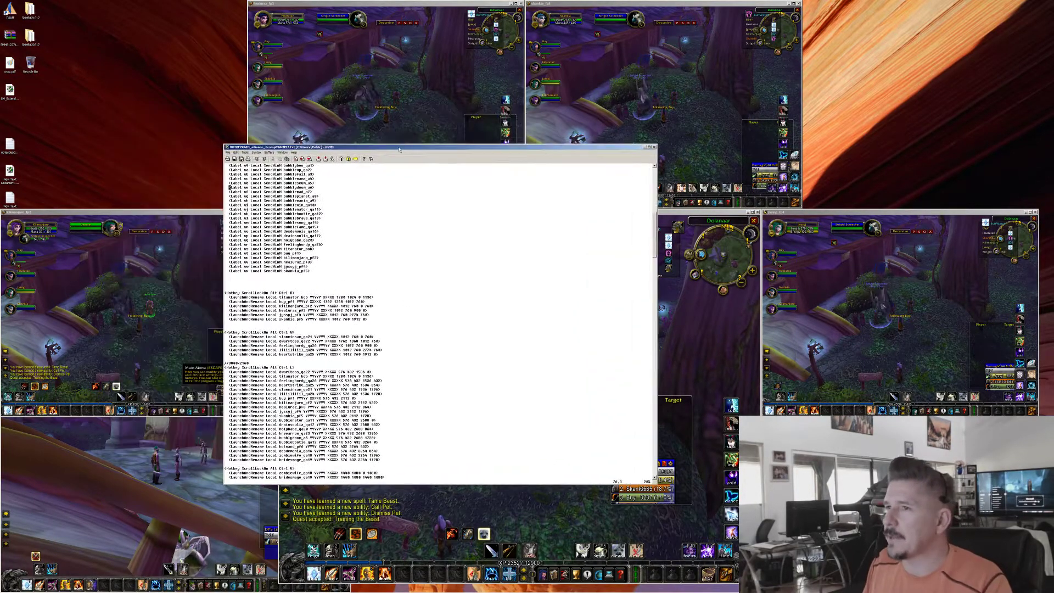
{"action": "scroll", "coordinate": [403, 271], "scroll_direction": "up", "scroll_amount": 10}
{"action": "scroll", "coordinate": [403, 271], "scroll_direction": "up", "scroll_amount": 8}
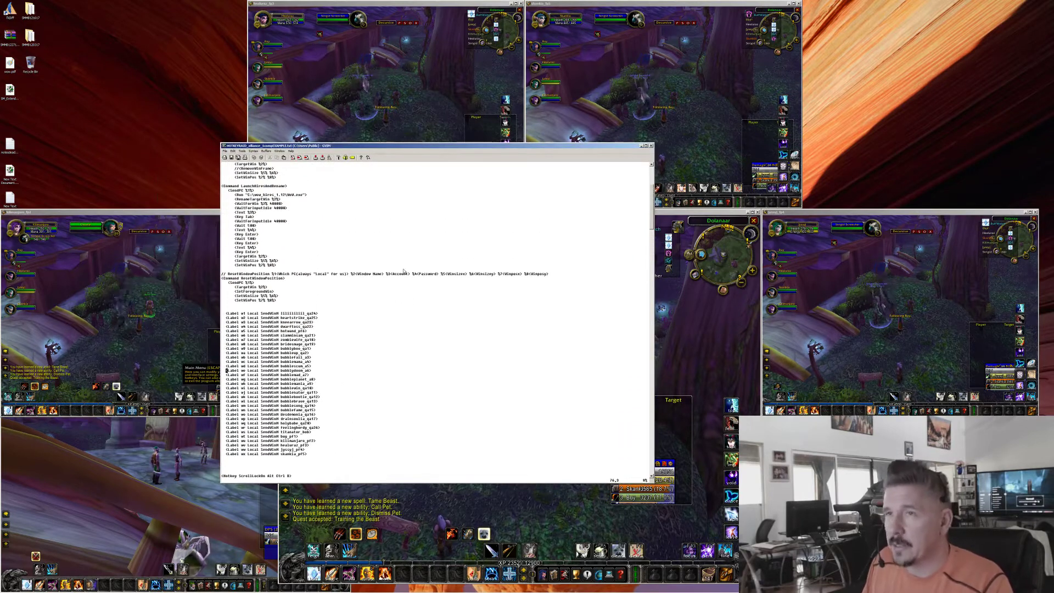
{"action": "scroll", "coordinate": [404, 271], "scroll_direction": "up", "scroll_amount": 5}
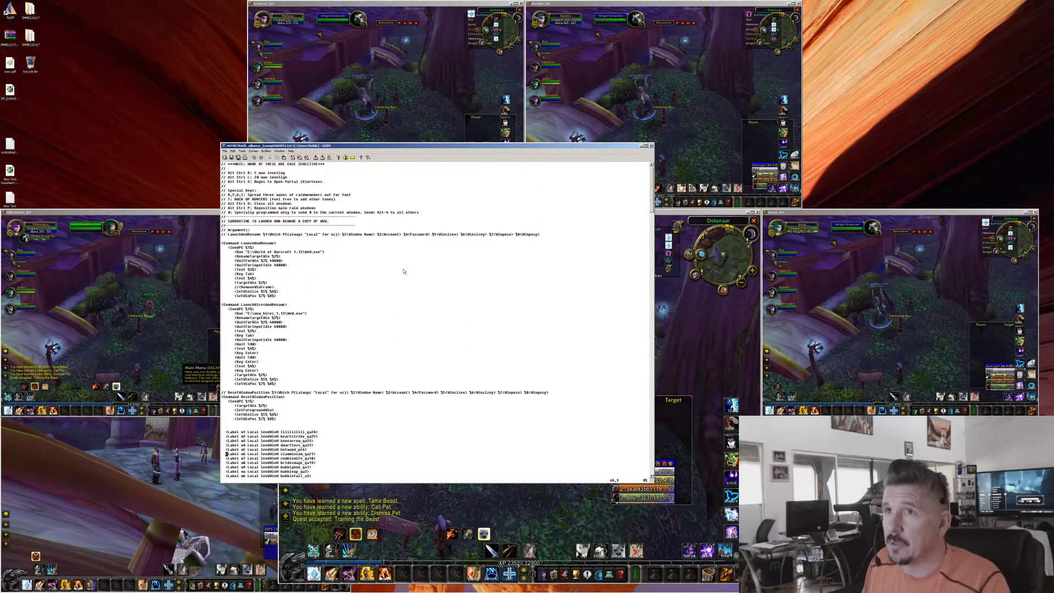
{"action": "scroll", "coordinate": [401, 273], "scroll_direction": "down", "scroll_amount": 12}
{"action": "scroll", "coordinate": [401, 276], "scroll_direction": "down", "scroll_amount": 1}
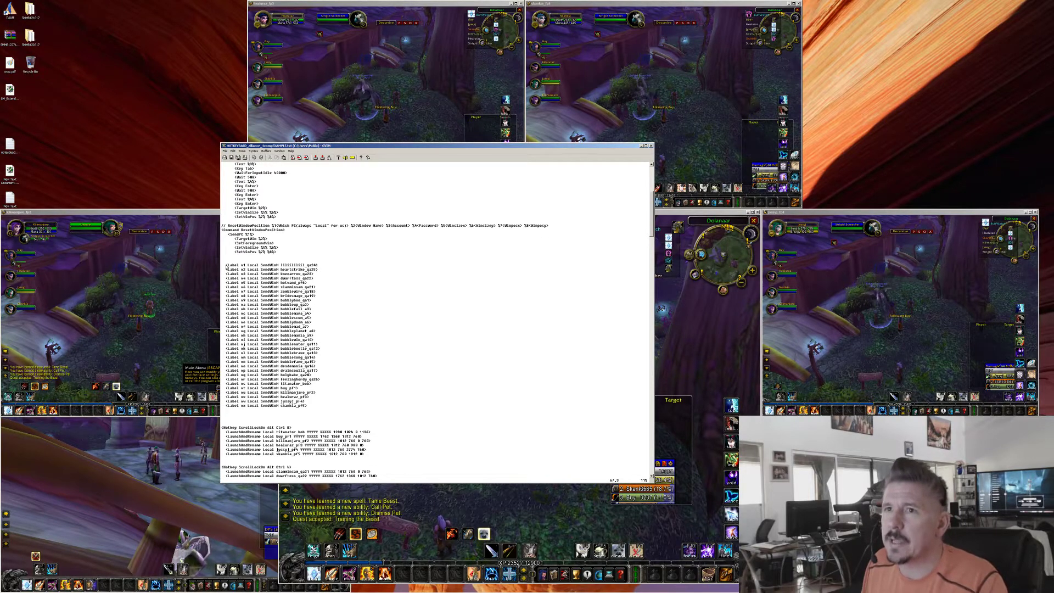
- Highlight the full block of Label lines in the script and examine the launch hotkeys below it
{"action": "left_click_drag", "start_coordinate": [227, 266], "coordinate": [308, 406]}
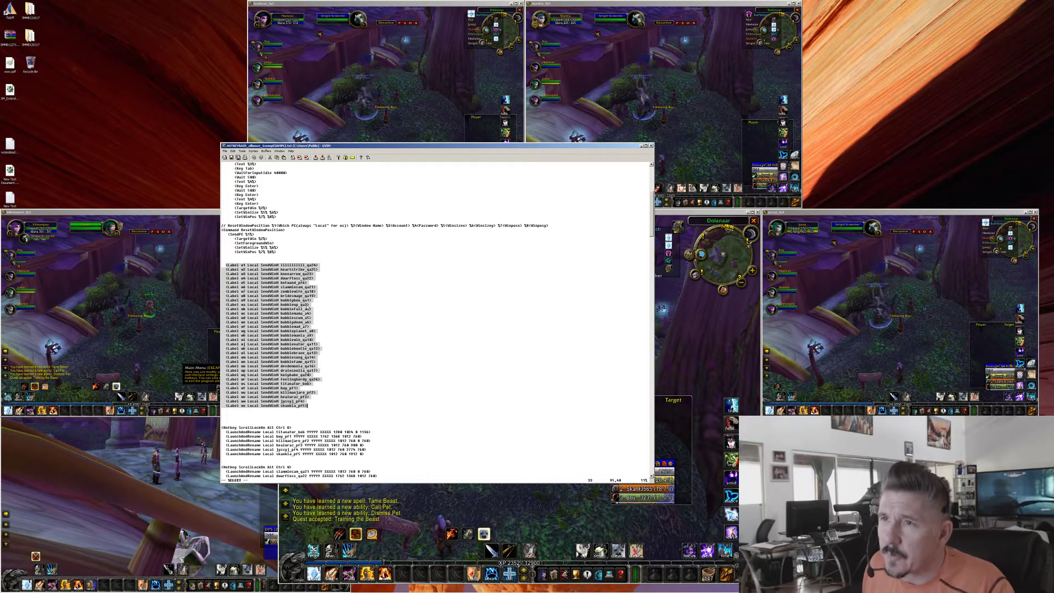
{"action": "scroll", "coordinate": [304, 309], "scroll_direction": "down", "scroll_amount": 7}
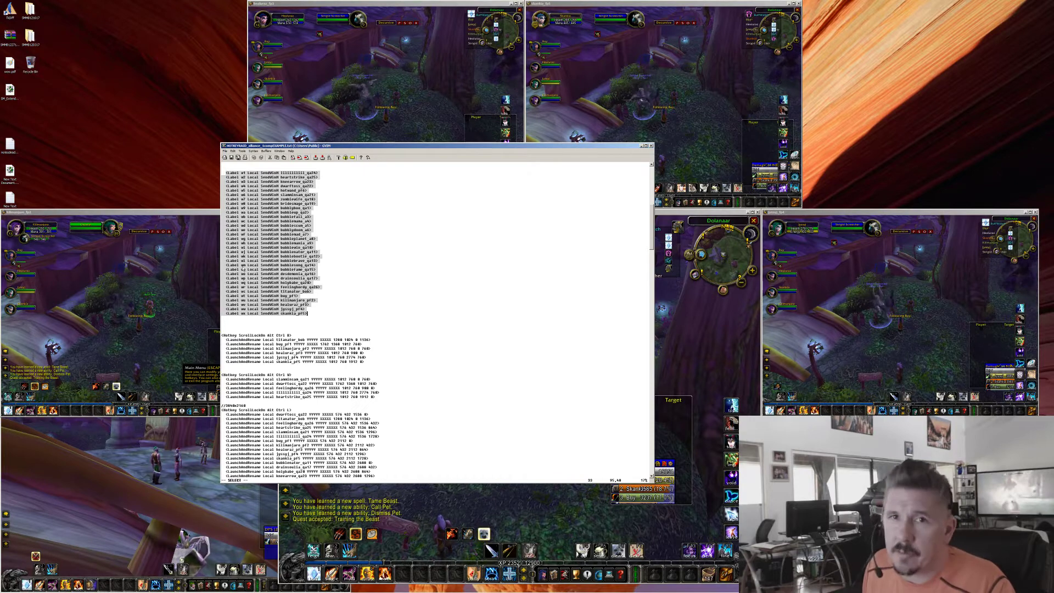
{"action": "left_click", "coordinate": [286, 490]}
{"action": "left_click", "coordinate": [287, 480]}
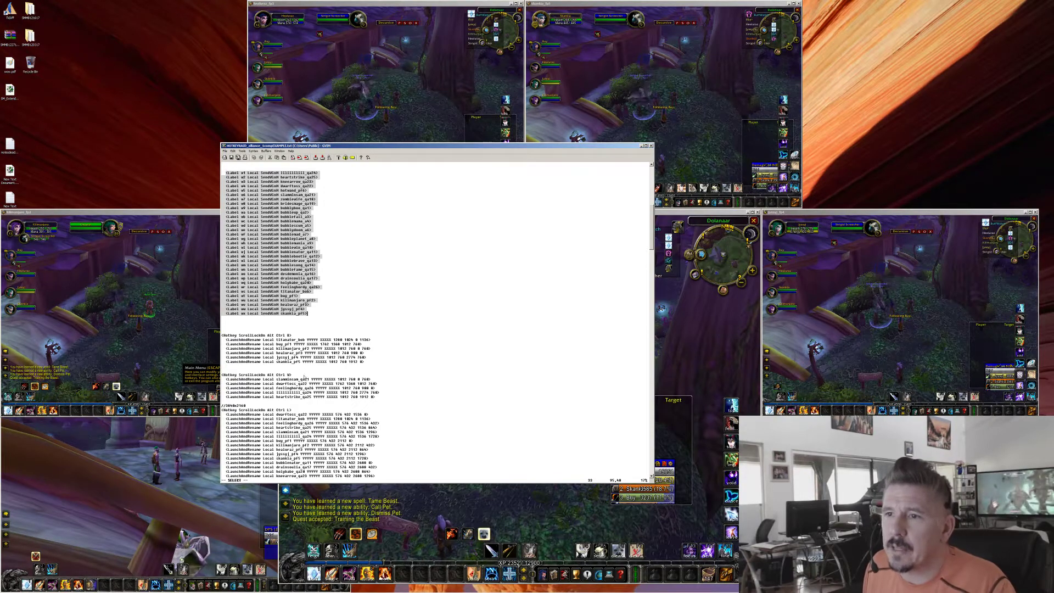
{"action": "scroll", "coordinate": [284, 291], "scroll_direction": "down", "scroll_amount": 5}
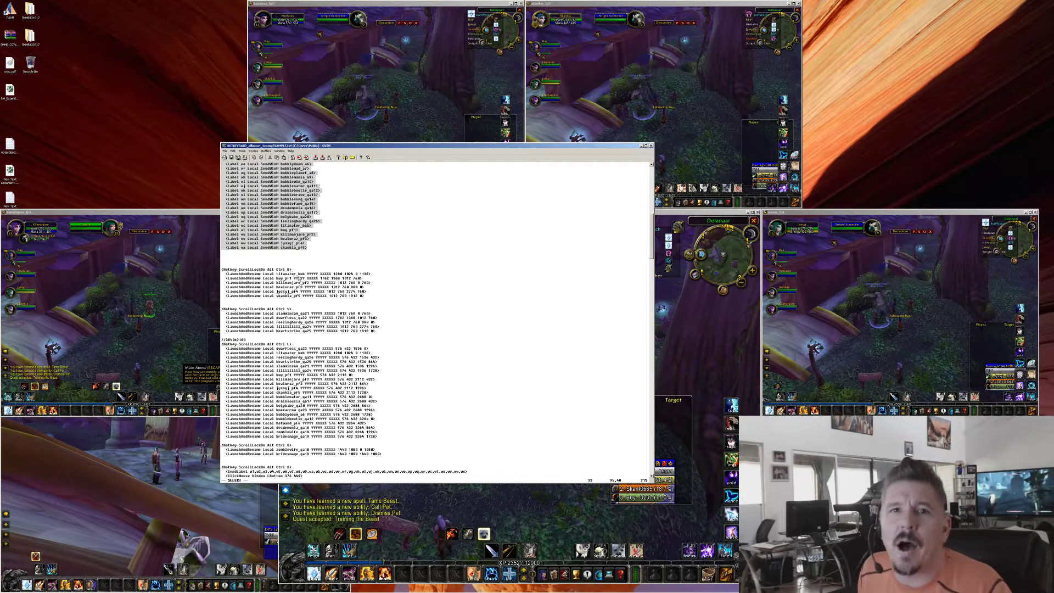
- Minimize the hotkey script and bring the Titanator, Kilimanjaro and Buy game windows to the front in turn
{"action": "left_click", "coordinate": [447, 504]}
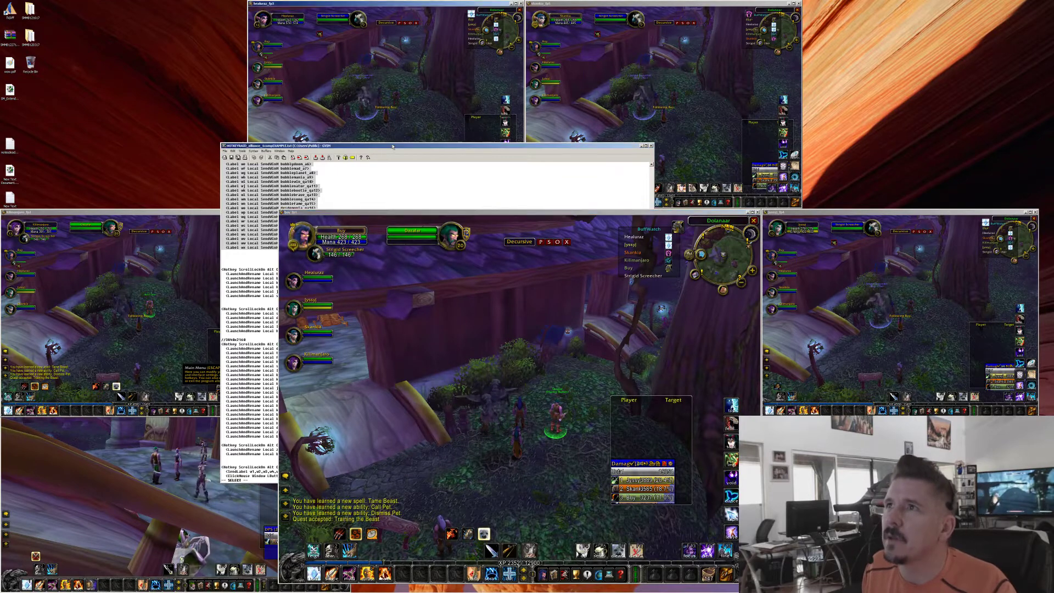
{"action": "mouse_move", "coordinate": [351, 176]}
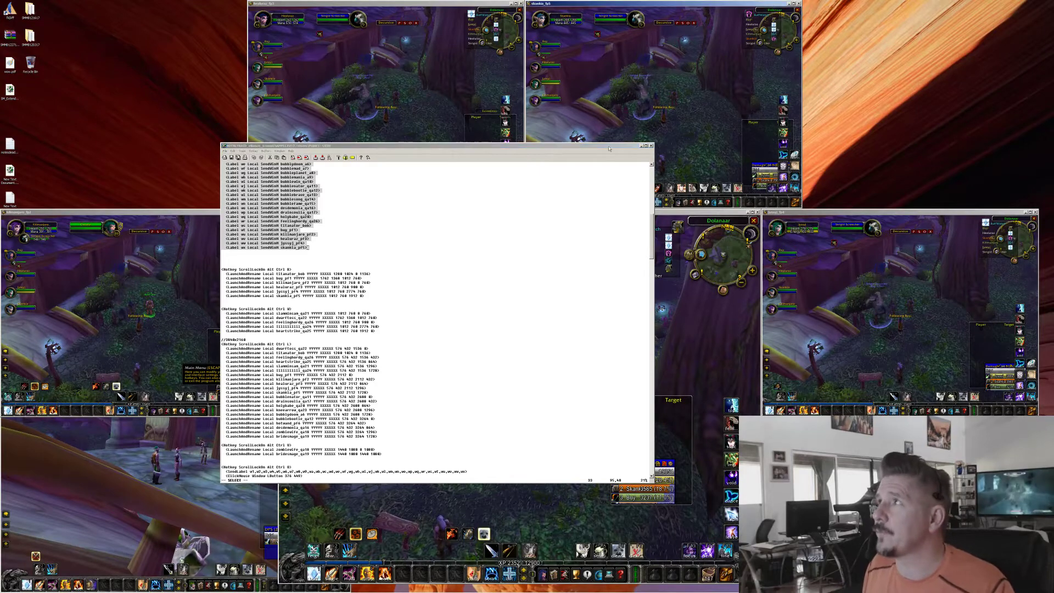
{"action": "left_click", "coordinate": [641, 146]}
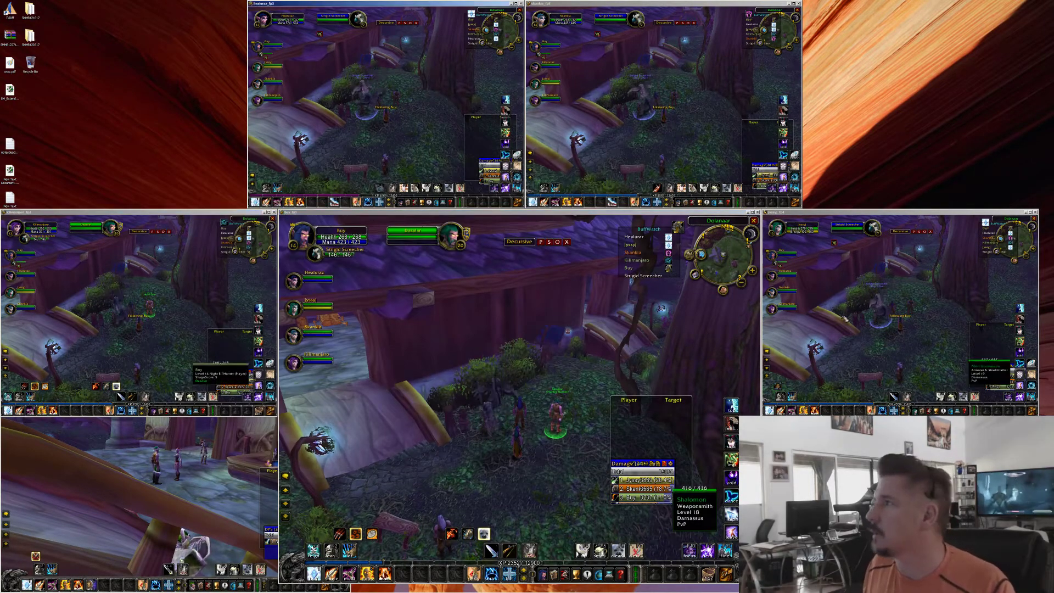
{"action": "left_click", "coordinate": [155, 461]}
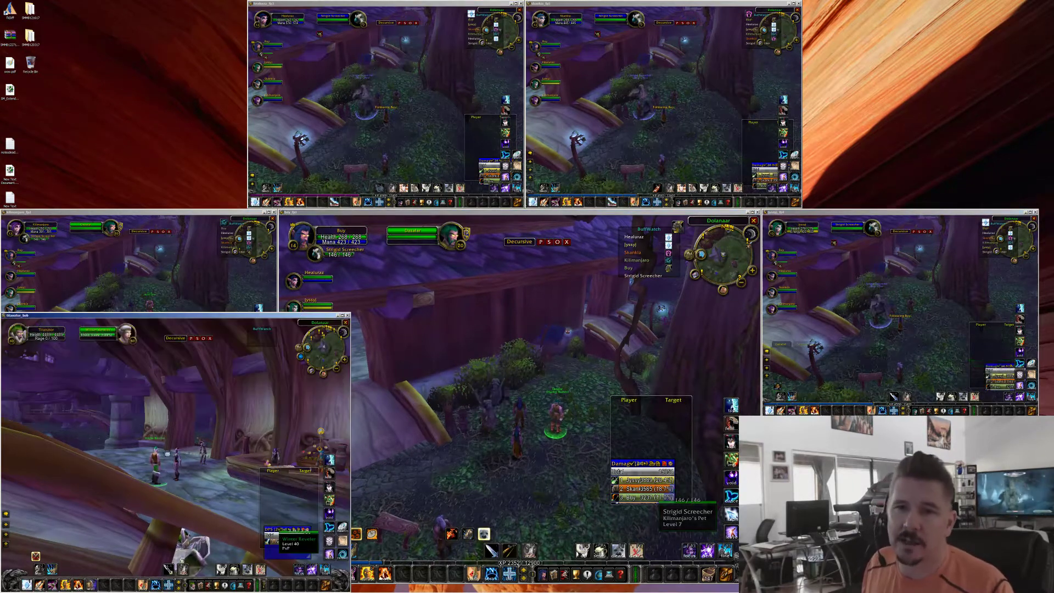
{"action": "left_click", "coordinate": [164, 258]}
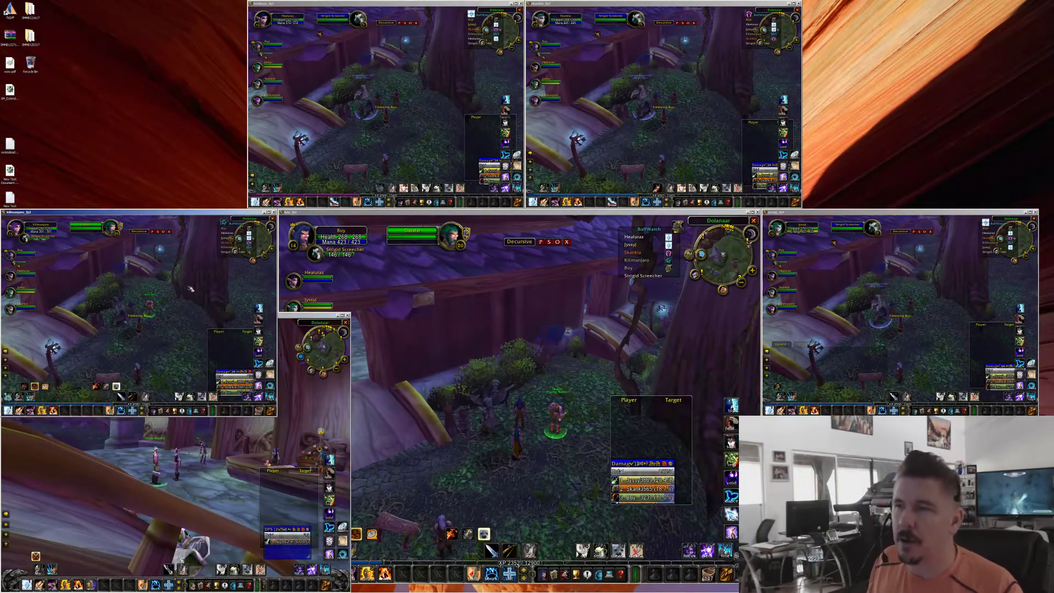
{"action": "left_click", "coordinate": [411, 233]}
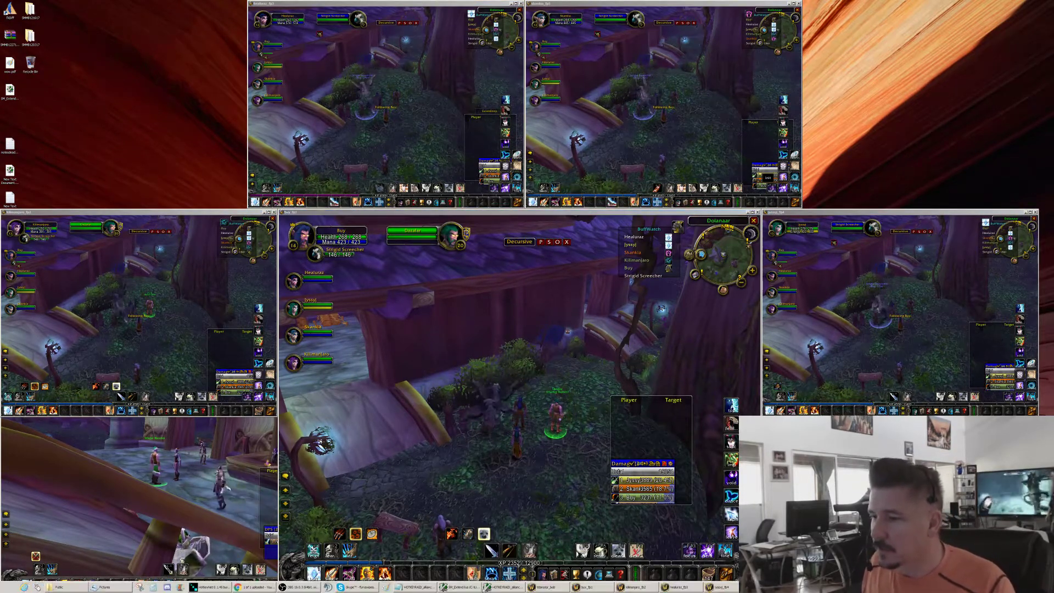
- Reopen the hotkey script in GVIM and examine the team launch, close-all and window-reposition hotkeys
{"action": "left_click", "coordinate": [503, 587]}
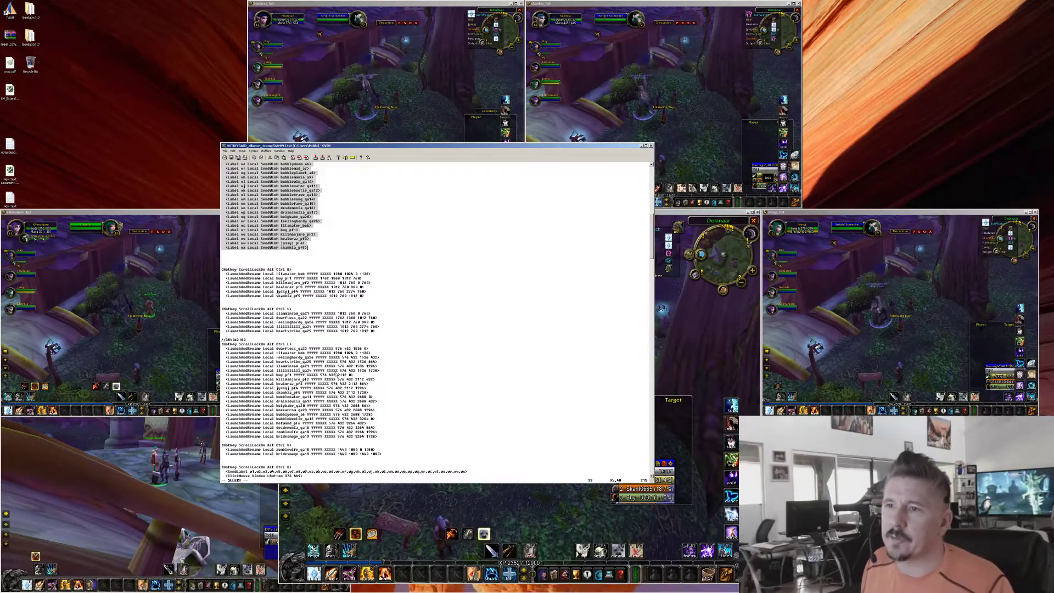
{"action": "scroll", "coordinate": [341, 399], "scroll_direction": "down", "scroll_amount": 3}
{"action": "scroll", "coordinate": [342, 399], "scroll_direction": "down", "scroll_amount": 9}
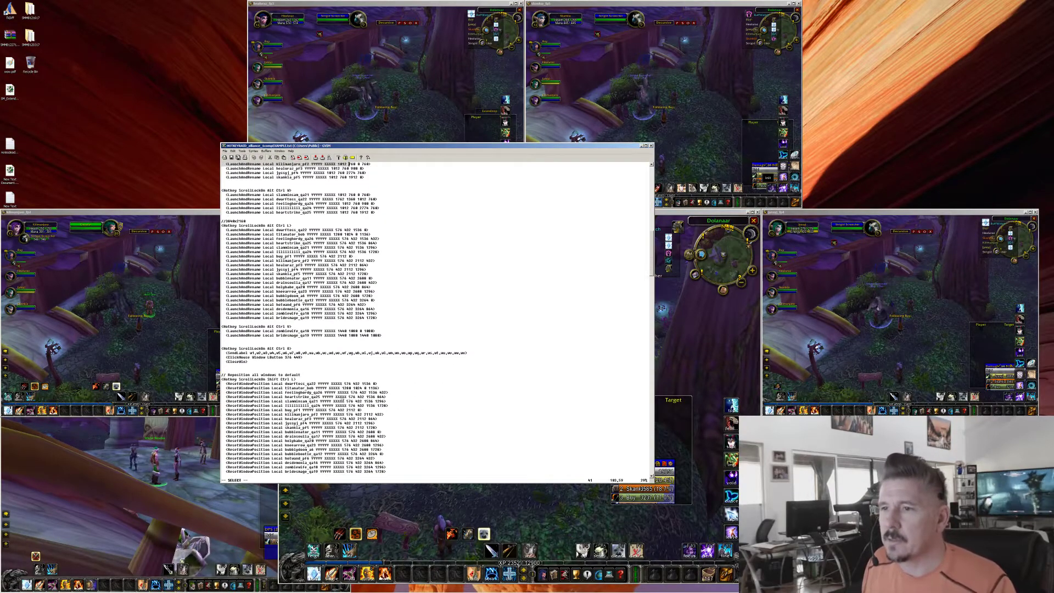
{"action": "scroll", "coordinate": [342, 400], "scroll_direction": "up", "scroll_amount": 6}
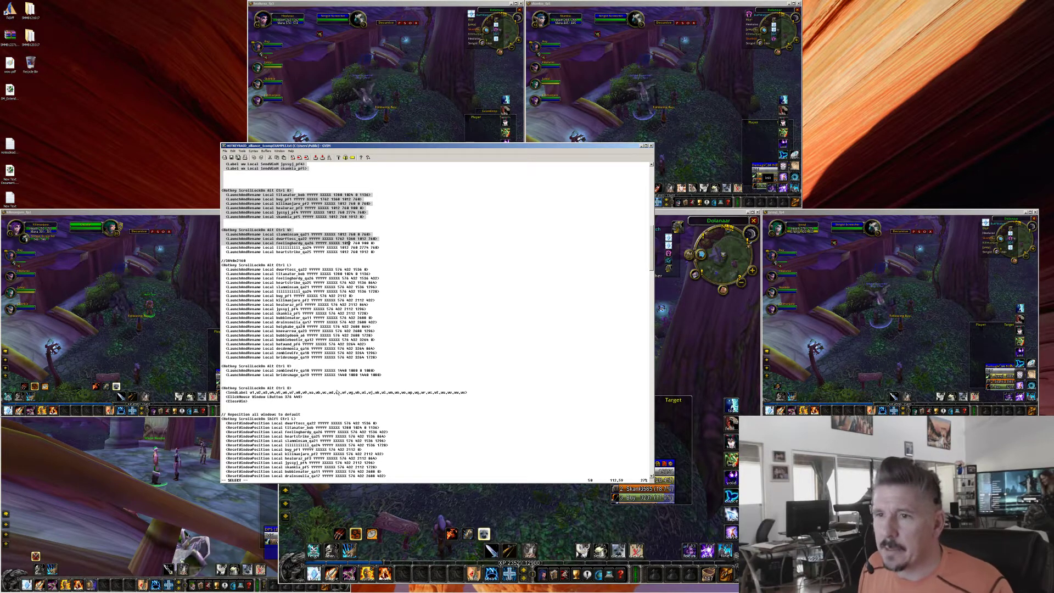
{"action": "scroll", "coordinate": [336, 392], "scroll_direction": "down", "scroll_amount": 3}
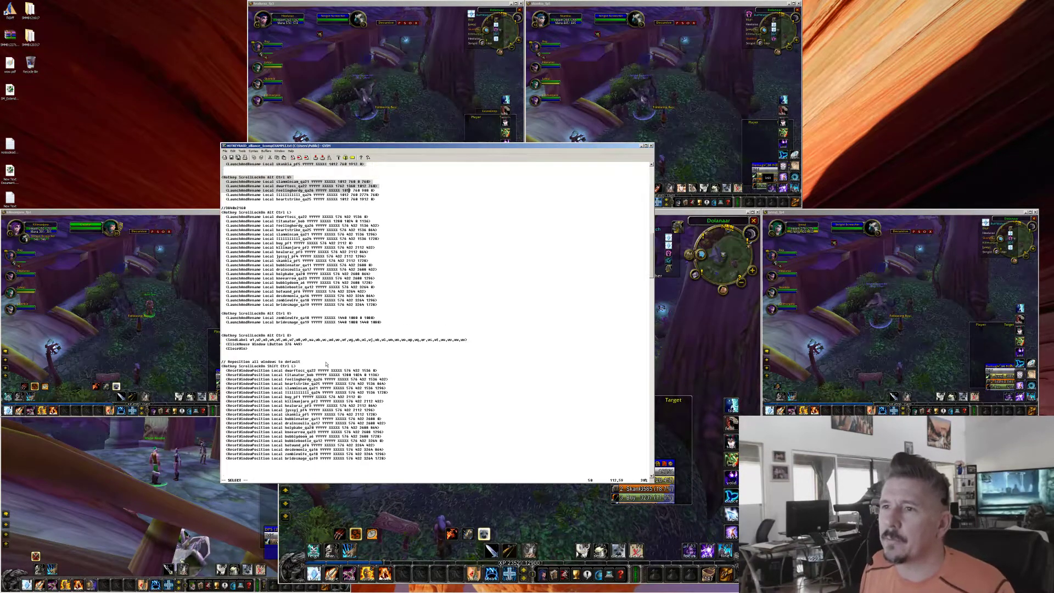
{"action": "scroll", "coordinate": [325, 364], "scroll_direction": "up", "scroll_amount": 1}
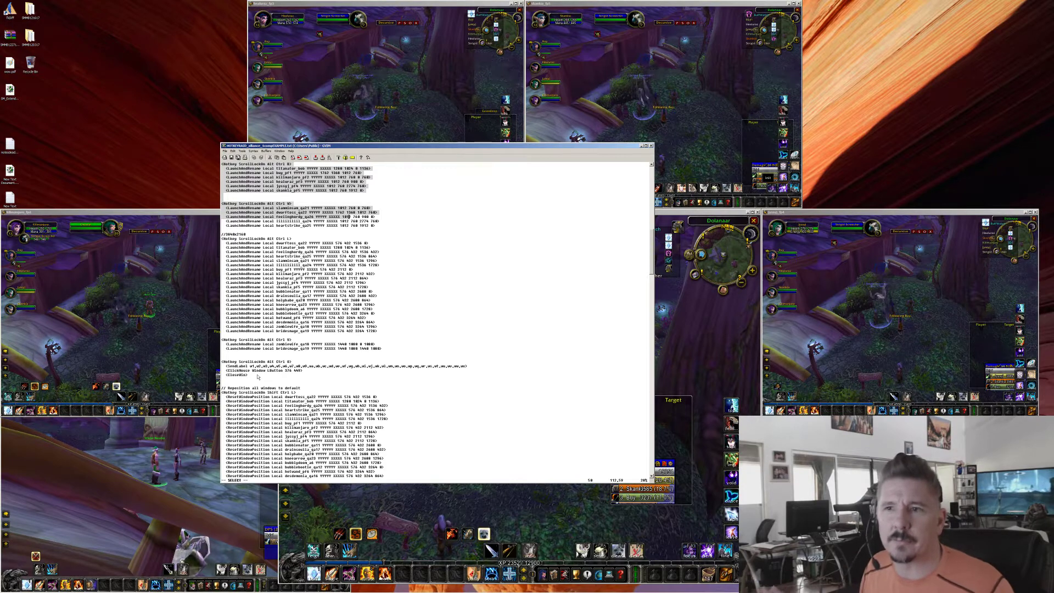
- Examine the script sections that broadcast key combinations, movement keys and mouse clicks to all game windows
{"action": "scroll", "coordinate": [264, 373], "scroll_direction": "down", "scroll_amount": 9}
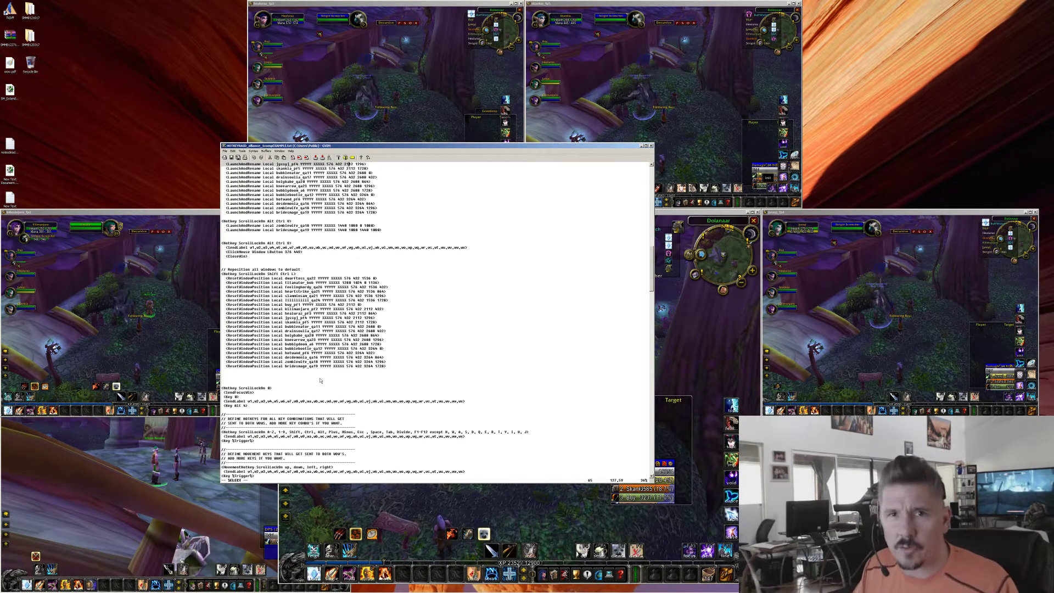
{"action": "scroll", "coordinate": [289, 397], "scroll_direction": "down", "scroll_amount": 1}
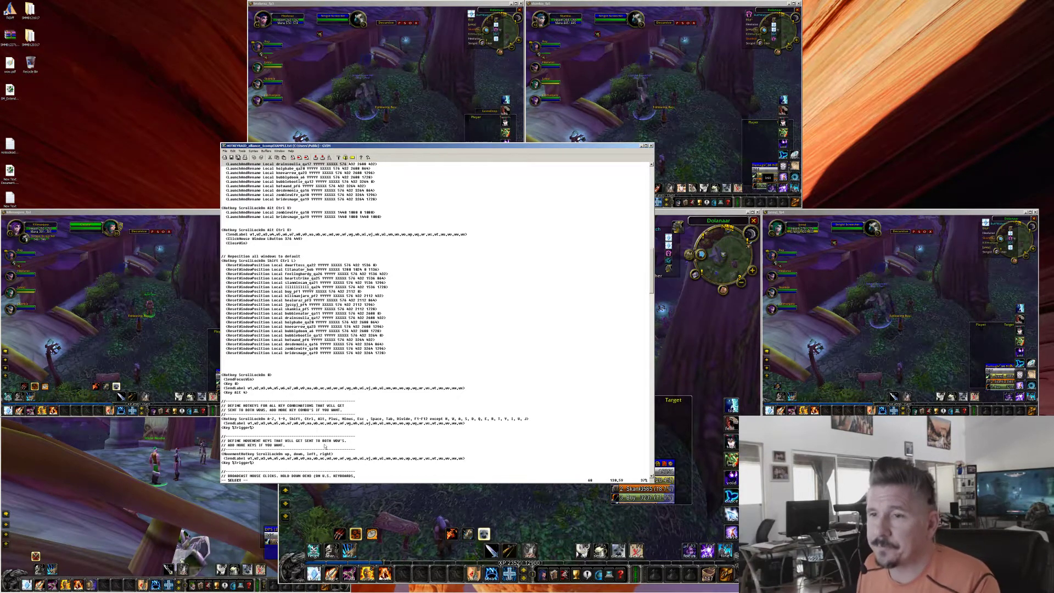
{"action": "scroll", "coordinate": [362, 409], "scroll_direction": "down", "scroll_amount": 2}
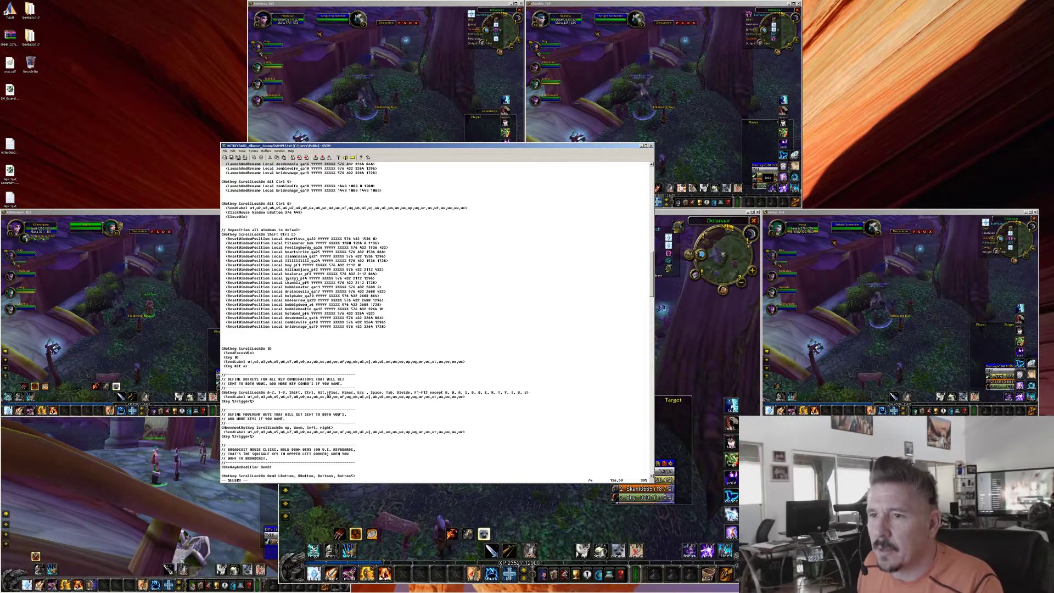
{"action": "scroll", "coordinate": [328, 397], "scroll_direction": "down", "scroll_amount": 1}
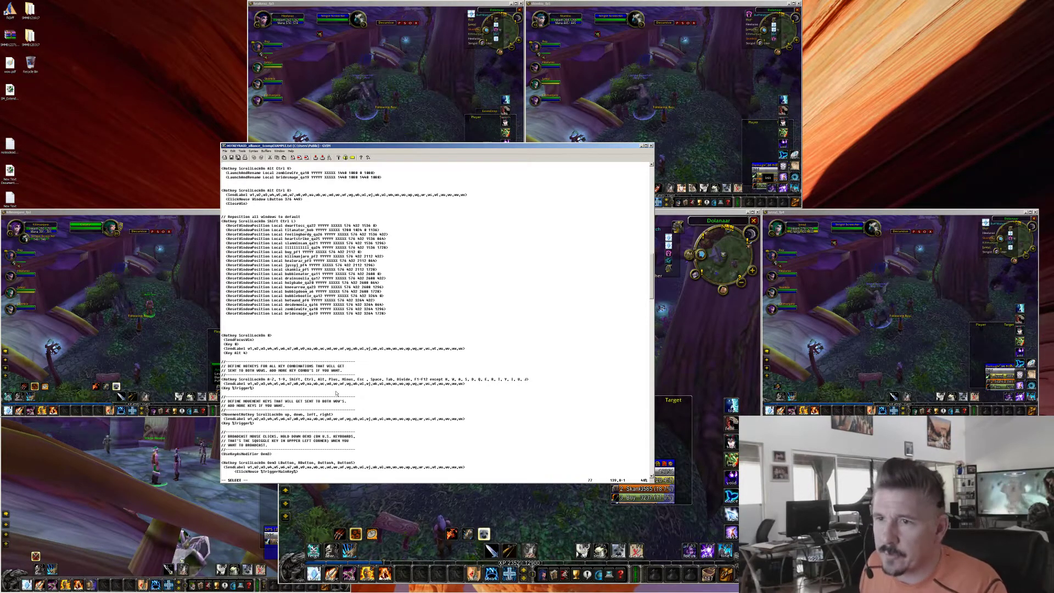
{"action": "scroll", "coordinate": [335, 393], "scroll_direction": "down", "scroll_amount": 3}
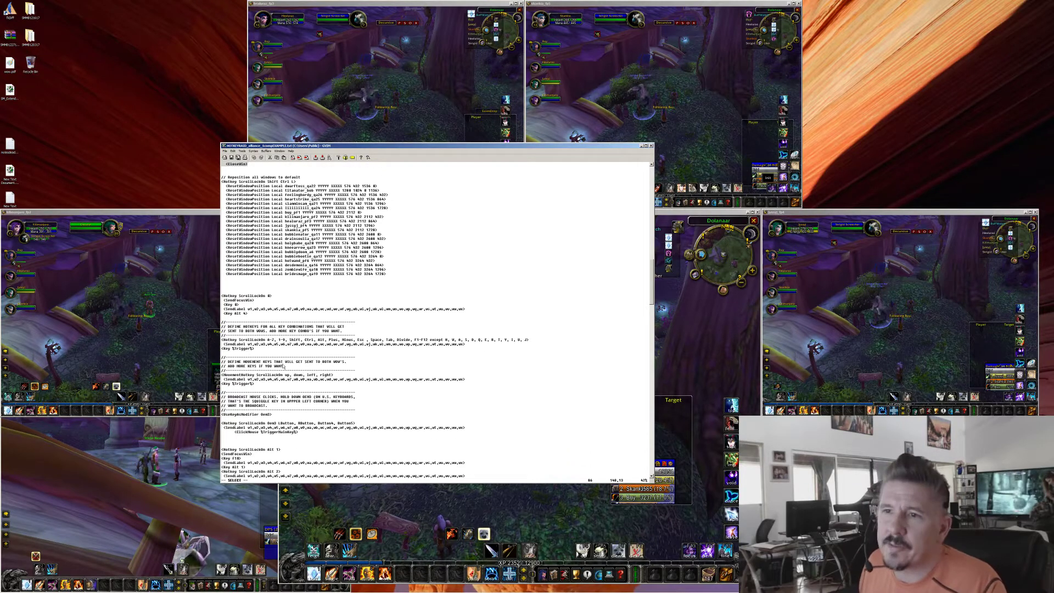
{"action": "scroll", "coordinate": [283, 366], "scroll_direction": "down", "scroll_amount": 1}
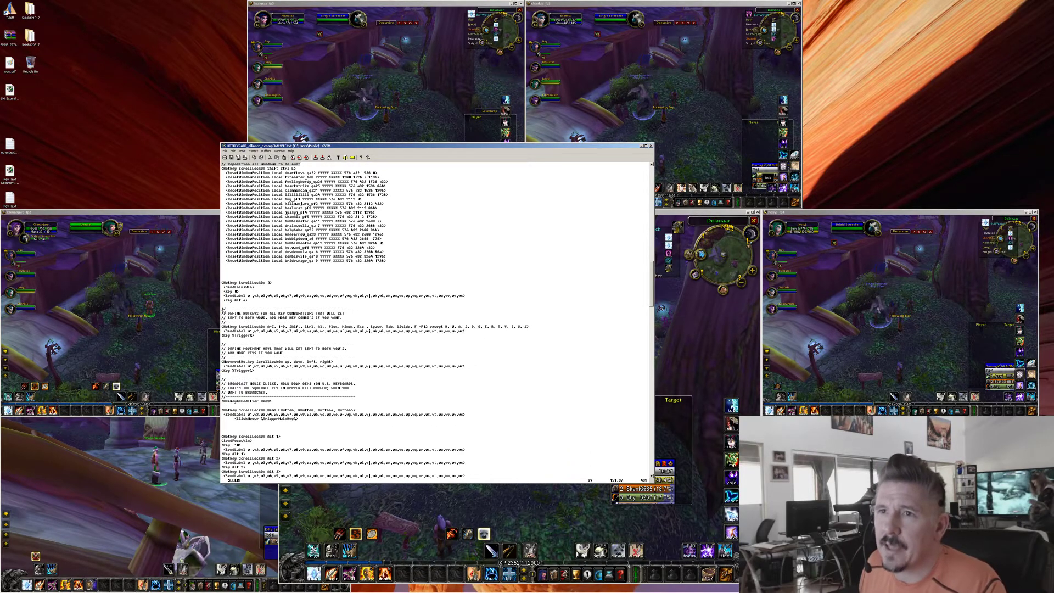
- Highlight the script's key-combination broadcast block, followed by the movement-key block with its up, down, left and right hotkeys
{"action": "left_click_drag", "start_coordinate": [222, 309], "coordinate": [272, 339]}
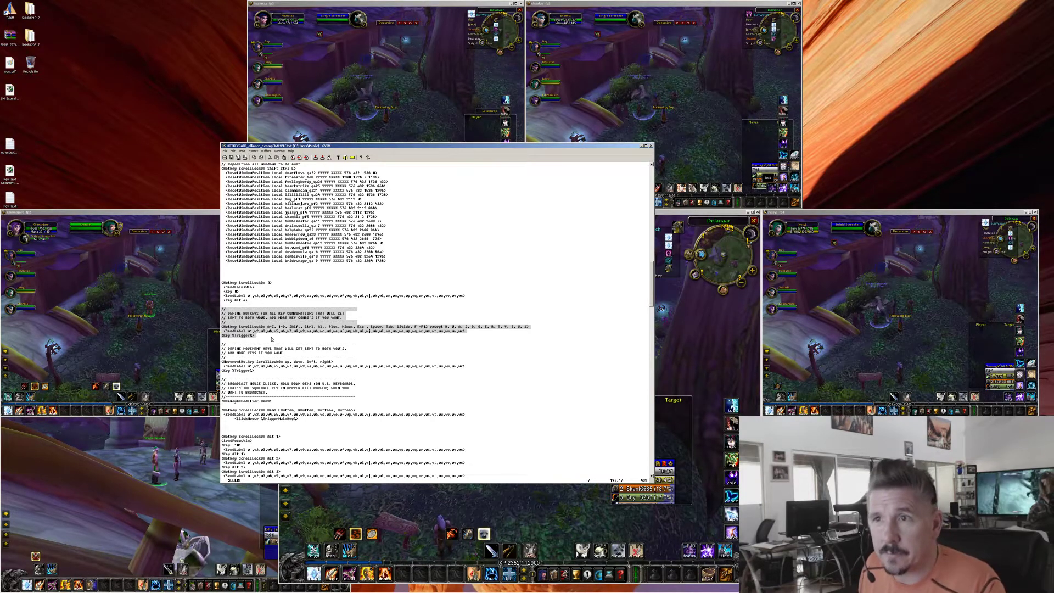
{"action": "left_click", "coordinate": [268, 338]}
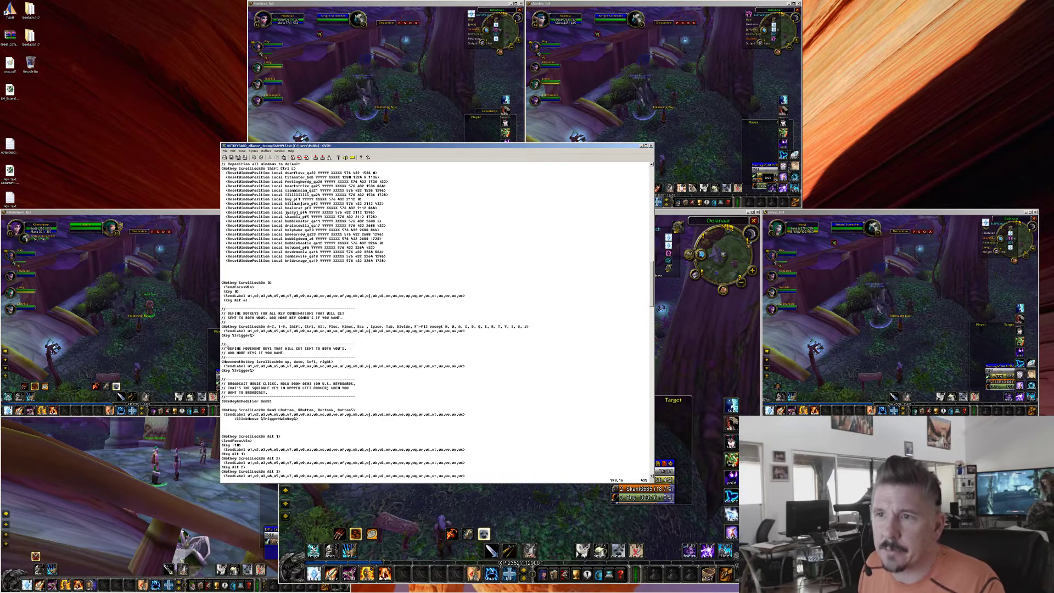
{"action": "left_click_drag", "start_coordinate": [222, 344], "coordinate": [262, 373]}
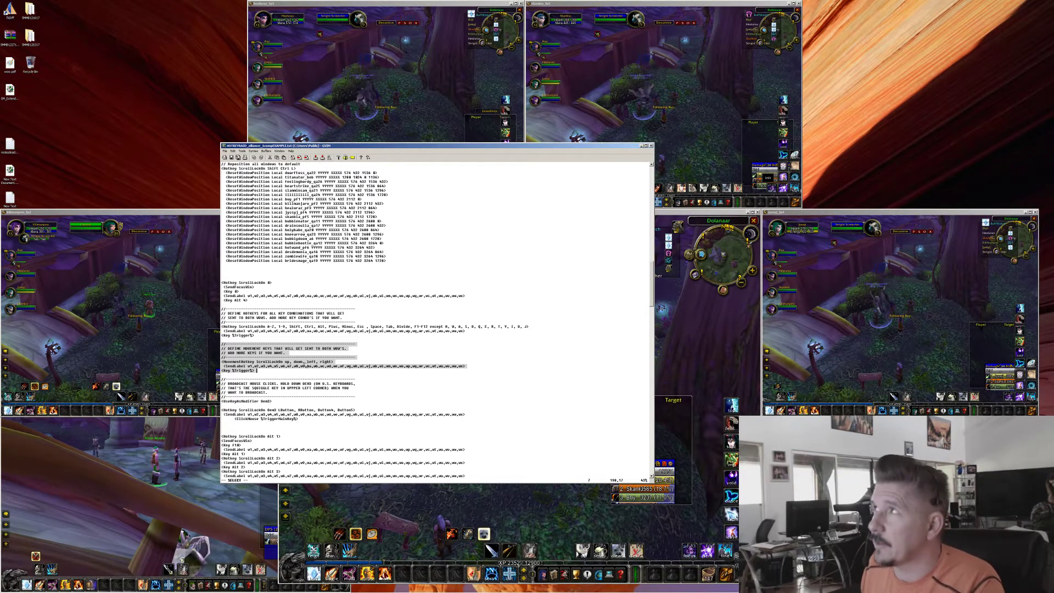
{"action": "scroll", "coordinate": [303, 383], "scroll_direction": "down", "scroll_amount": 3}
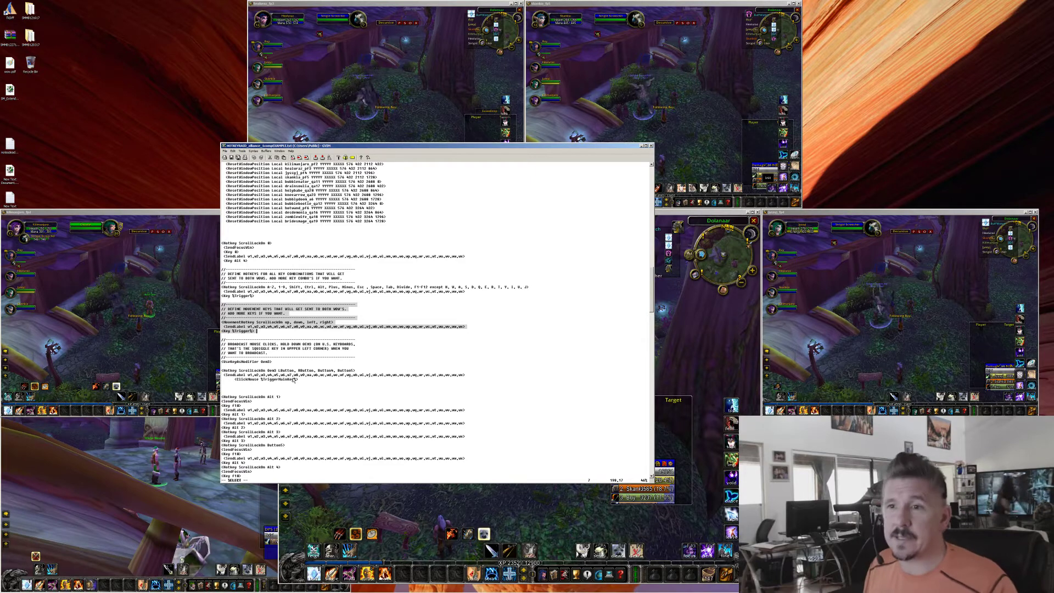
- Examine the Alt, Ctrl and Shift hotkey definitions that follow the mouse-click broadcast section of the script
{"action": "scroll", "coordinate": [273, 380], "scroll_direction": "down", "scroll_amount": 9}
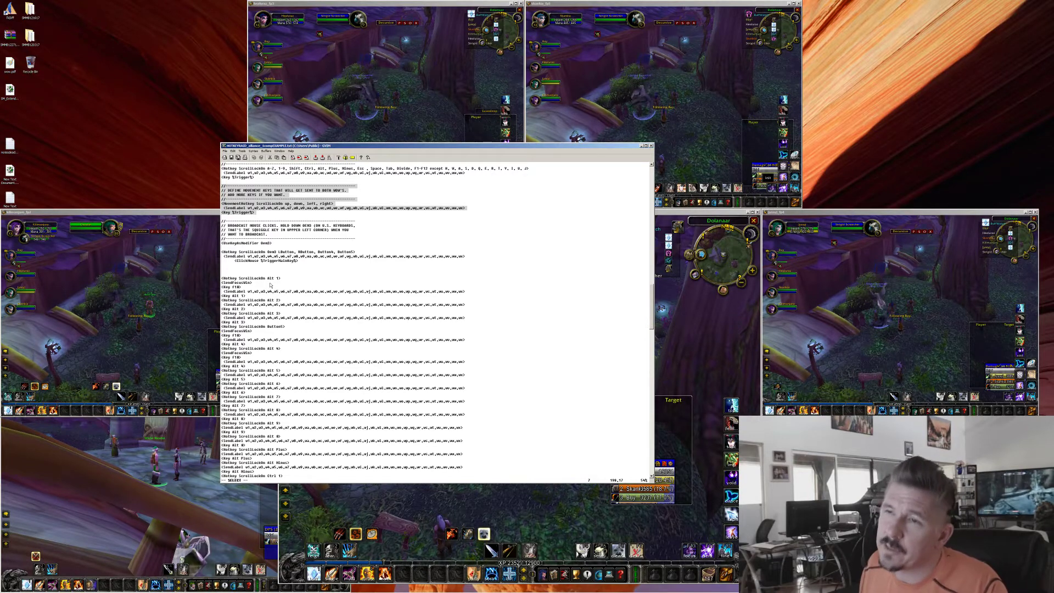
{"action": "scroll", "coordinate": [285, 333], "scroll_direction": "down", "scroll_amount": 5}
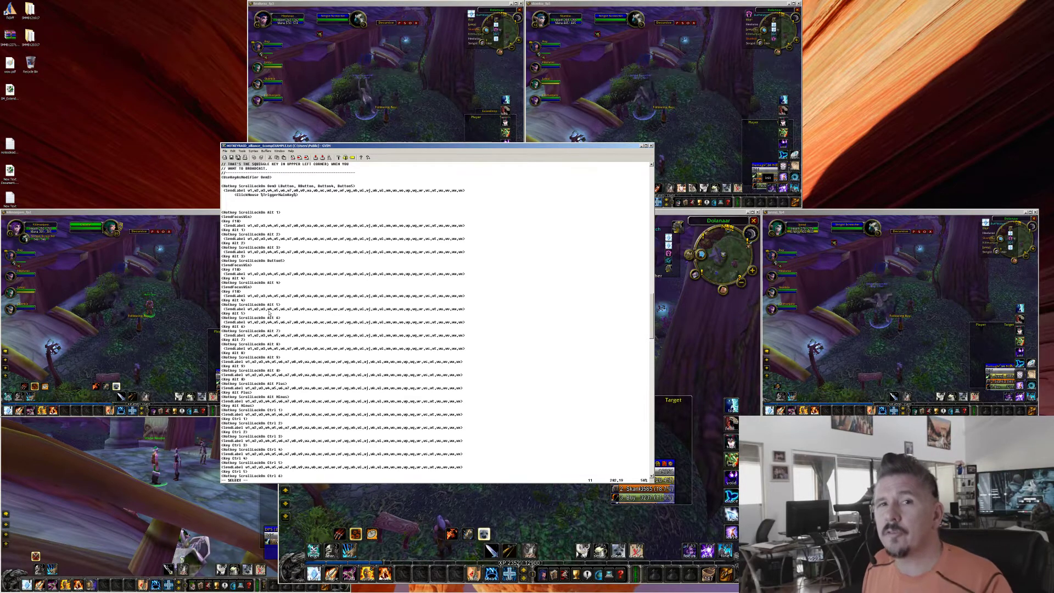
{"action": "key", "text": "alt+Tab"}
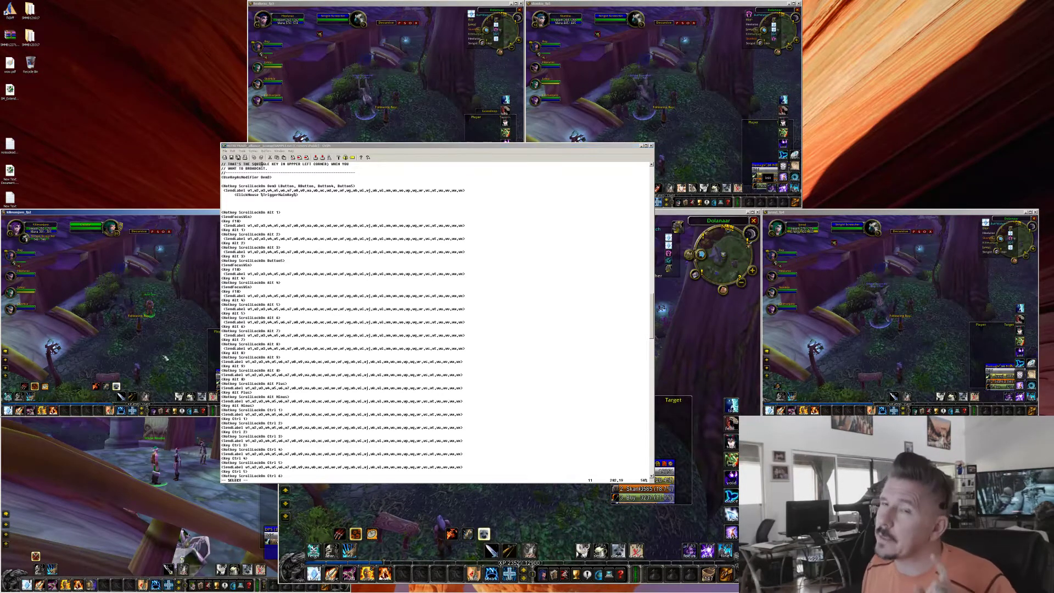
{"action": "key", "text": "alt+Tab"}
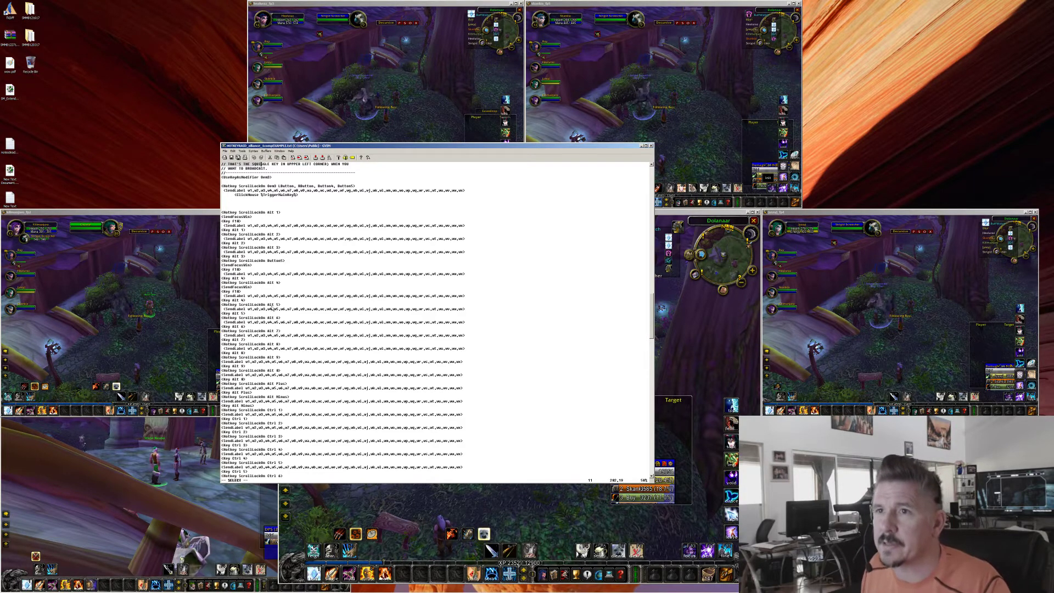
{"action": "scroll", "coordinate": [271, 307], "scroll_direction": "down", "scroll_amount": 11}
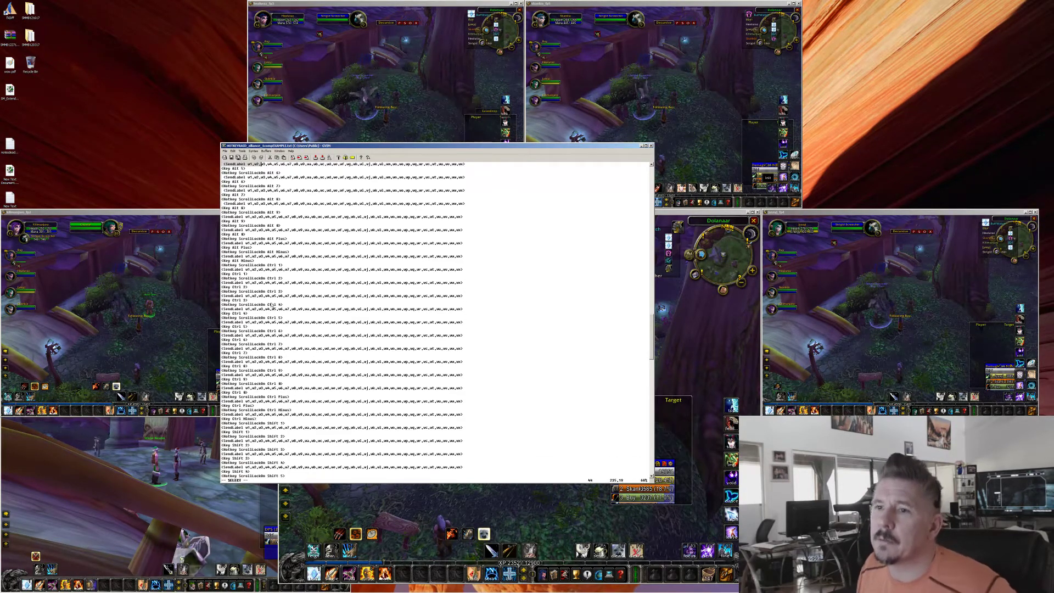
{"action": "scroll", "coordinate": [271, 306], "scroll_direction": "down", "scroll_amount": 16}
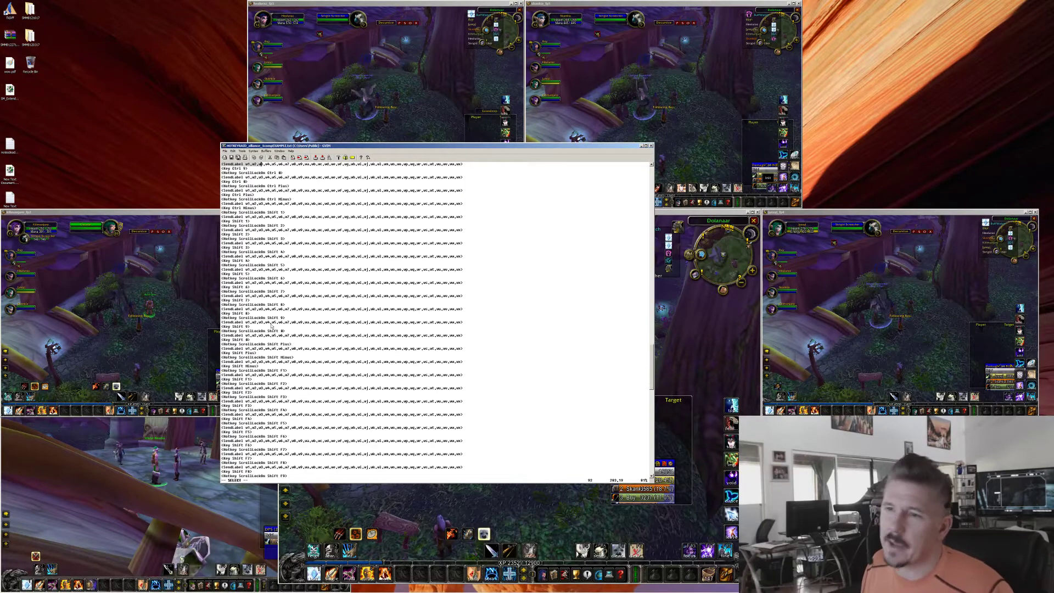
{"action": "scroll", "coordinate": [272, 328], "scroll_direction": "down", "scroll_amount": 9}
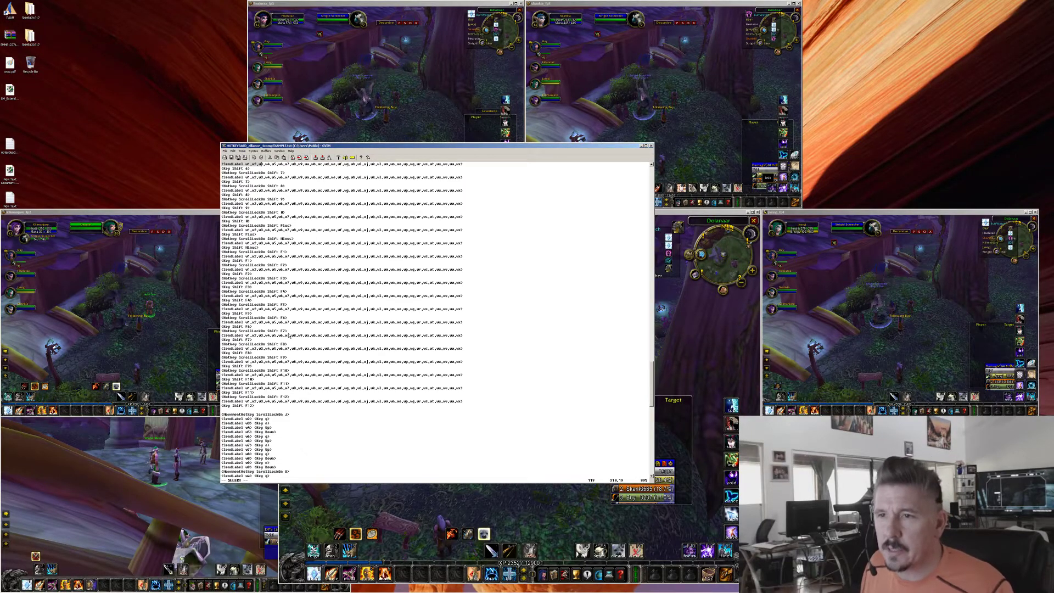
{"action": "scroll", "coordinate": [289, 335], "scroll_direction": "up", "scroll_amount": 18}
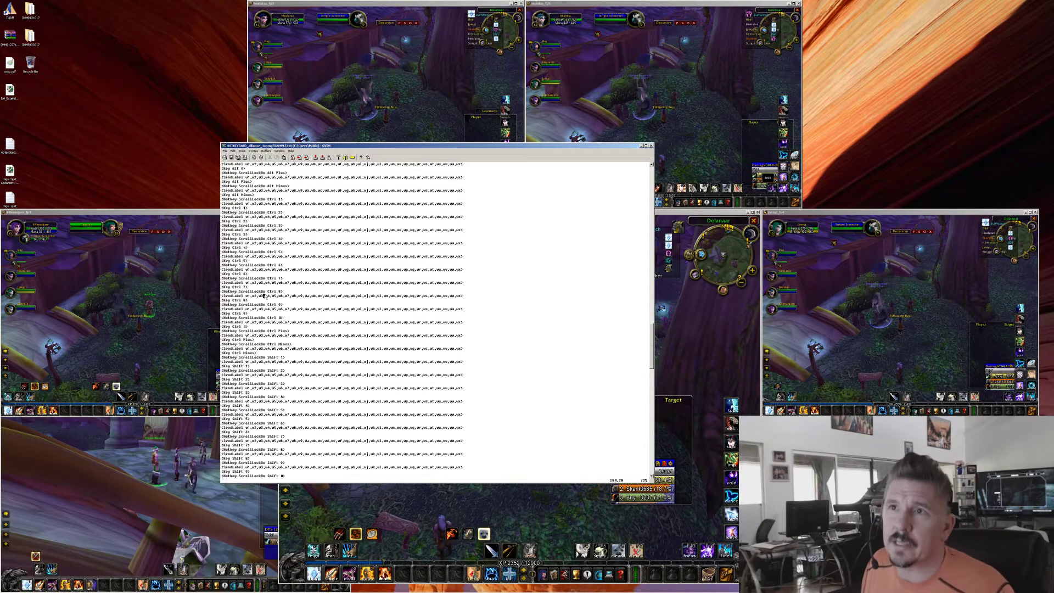
{"action": "scroll", "coordinate": [265, 295], "scroll_direction": "up", "scroll_amount": 16}
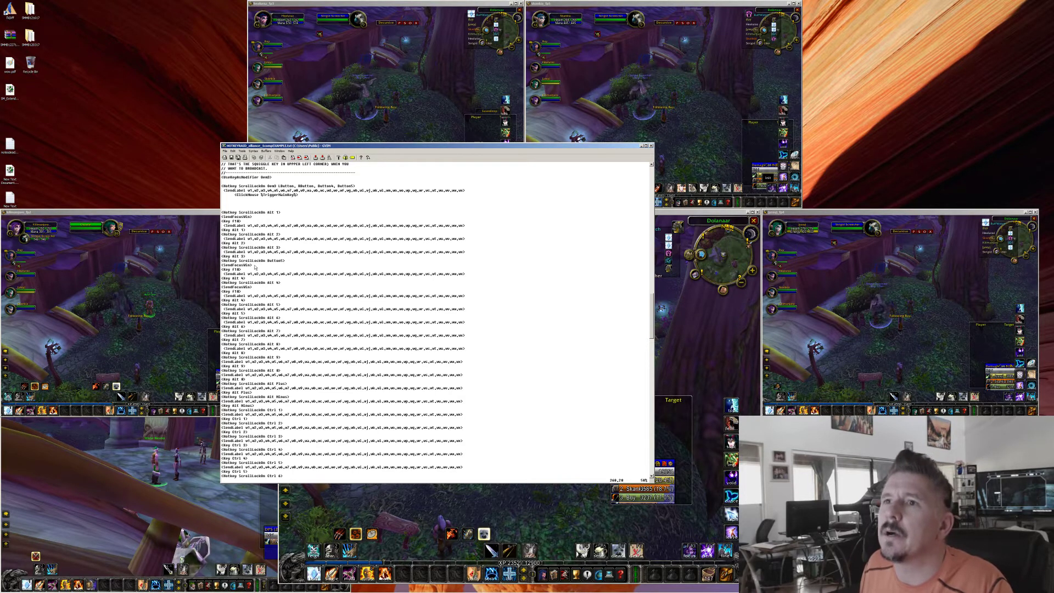
- Highlight the first lines of the mouse-button hotkey and the complete Alt 4 hotkey definition in the script
{"action": "left_click_drag", "start_coordinate": [254, 268], "coordinate": [234, 262]}
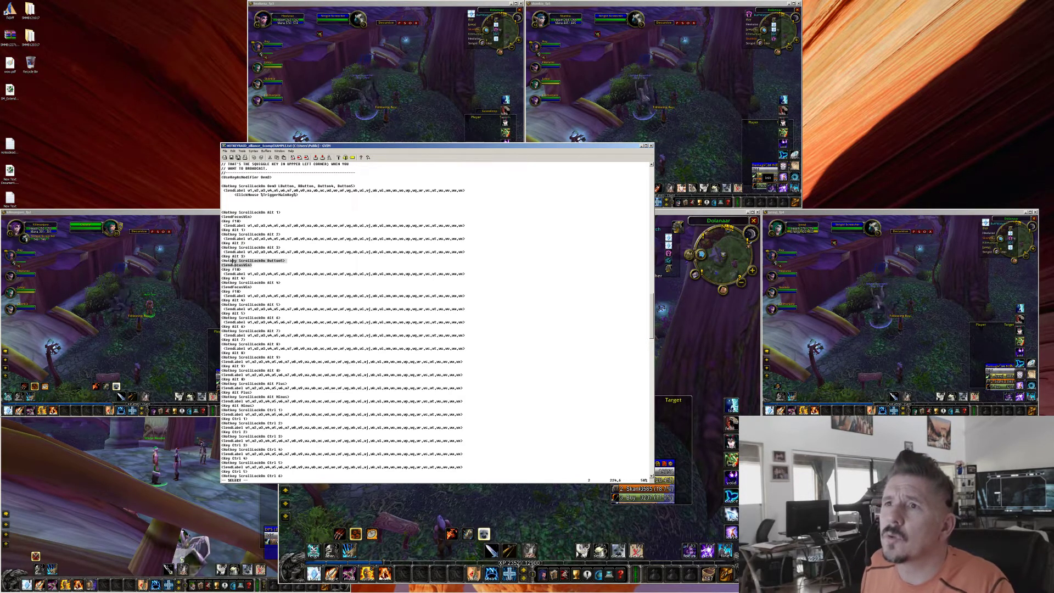
{"action": "left_click", "coordinate": [246, 291]}
{"action": "left_click_drag", "start_coordinate": [246, 292], "coordinate": [221, 282]}
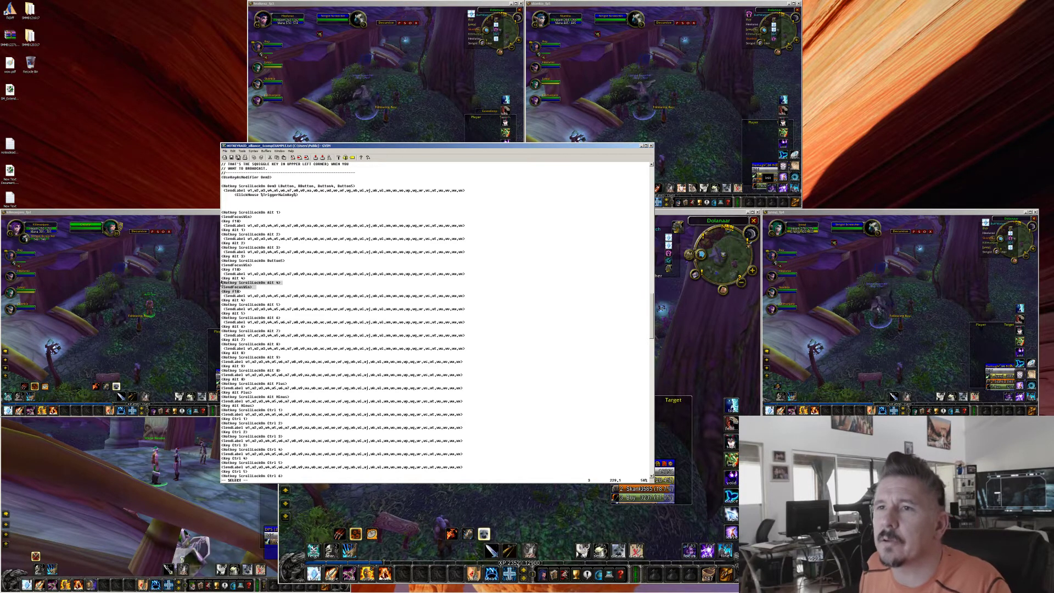
{"action": "left_click_drag", "start_coordinate": [221, 279], "coordinate": [221, 282]}
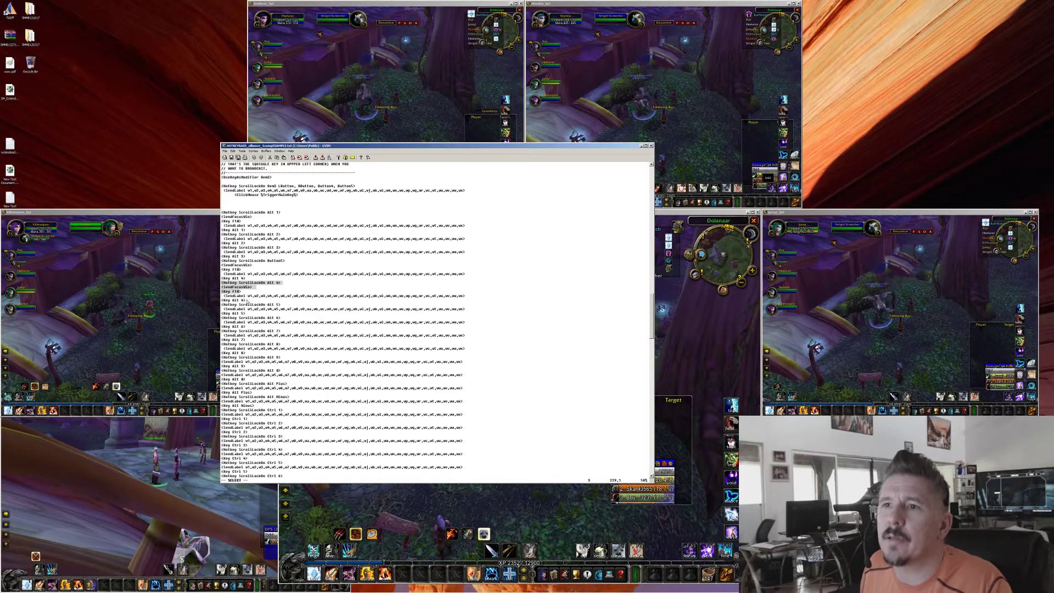
{"action": "left_click", "coordinate": [245, 301]}
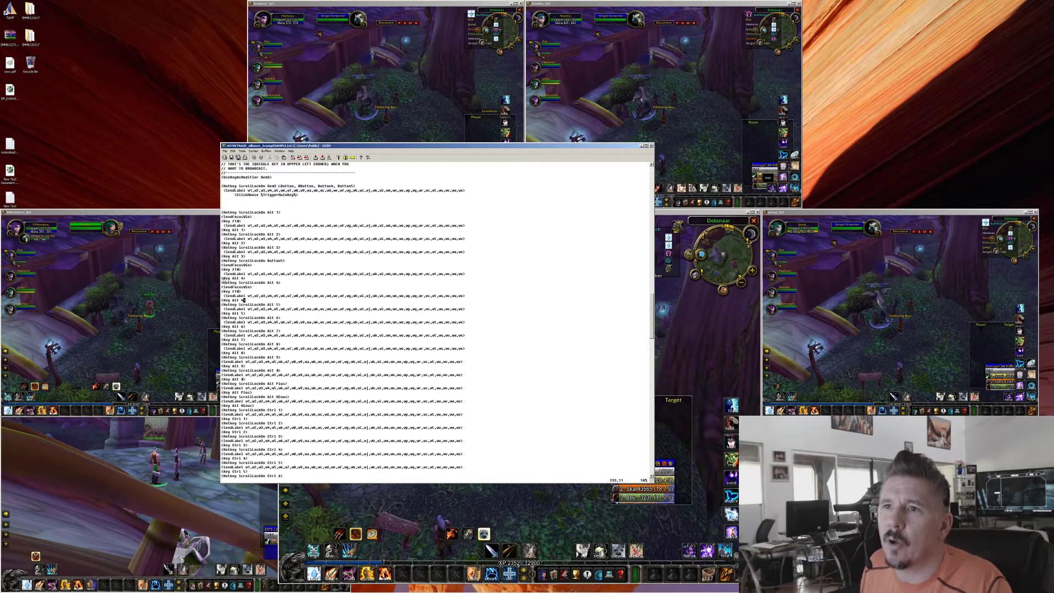
{"action": "left_click_drag", "start_coordinate": [222, 280], "coordinate": [258, 300]}
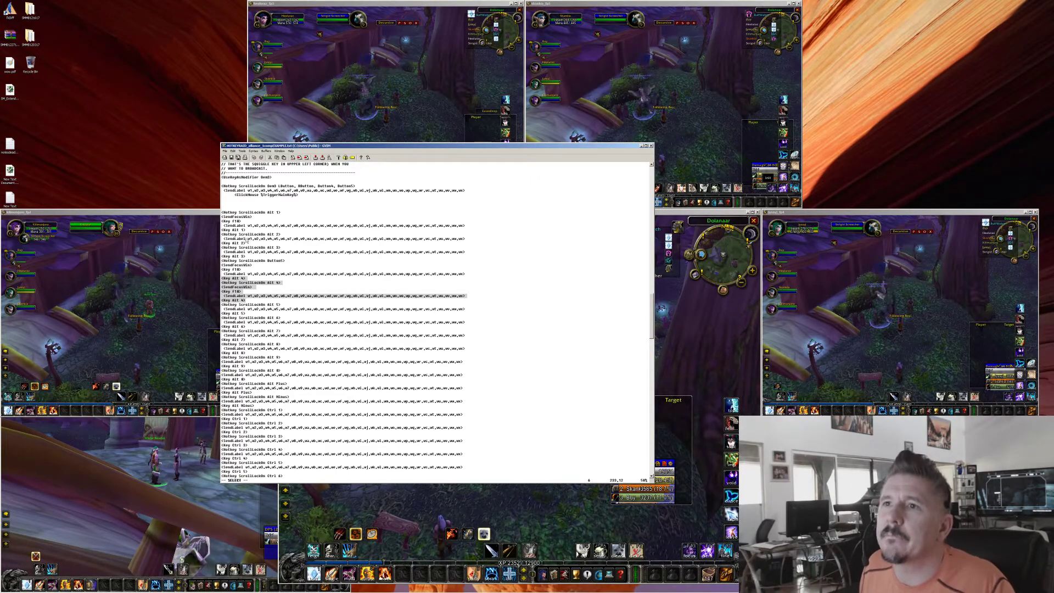
- In the Alt 1 hotkey, highlight the SendFocusWin and F10 lines, followed by the SendLabel and Alt 1 key lines
{"action": "left_click", "coordinate": [247, 230]}
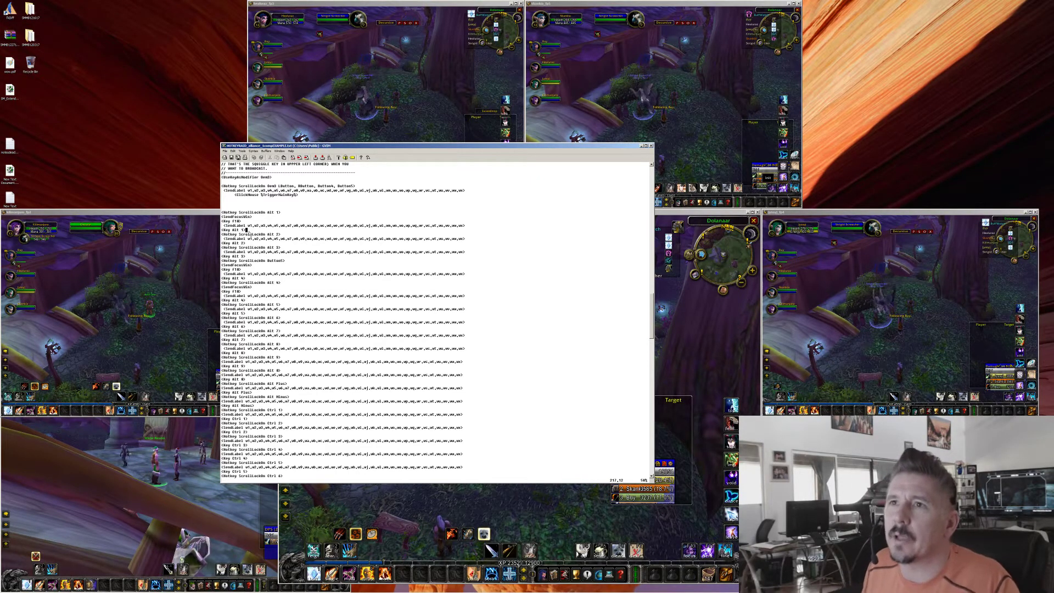
{"action": "left_click", "coordinate": [248, 212]}
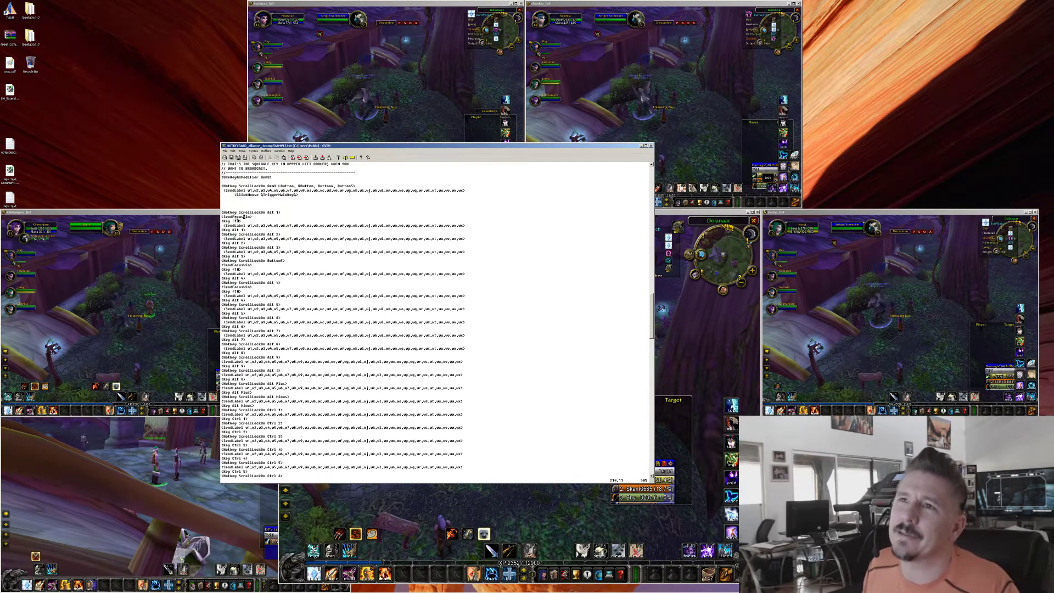
{"action": "left_click_drag", "start_coordinate": [222, 216], "coordinate": [242, 221]}
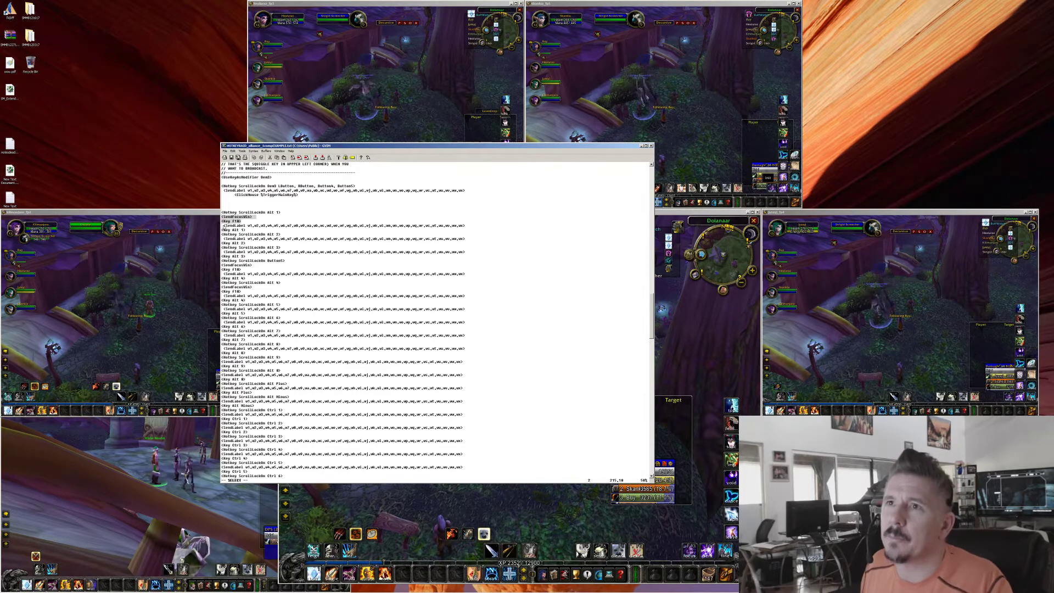
{"action": "left_click_drag", "start_coordinate": [223, 225], "coordinate": [262, 230]}
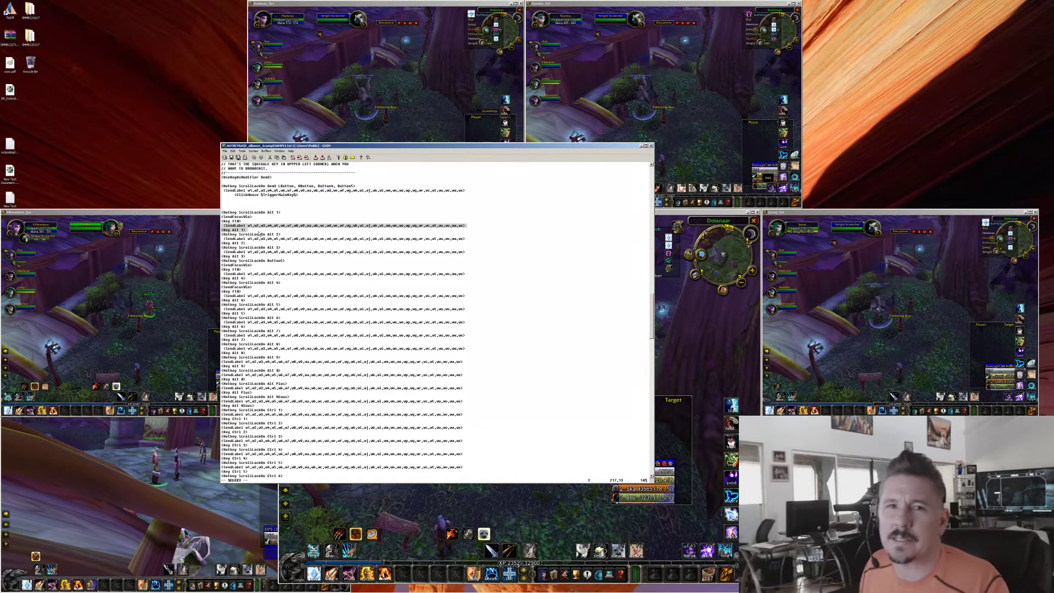
{"action": "left_click", "coordinate": [247, 256]}
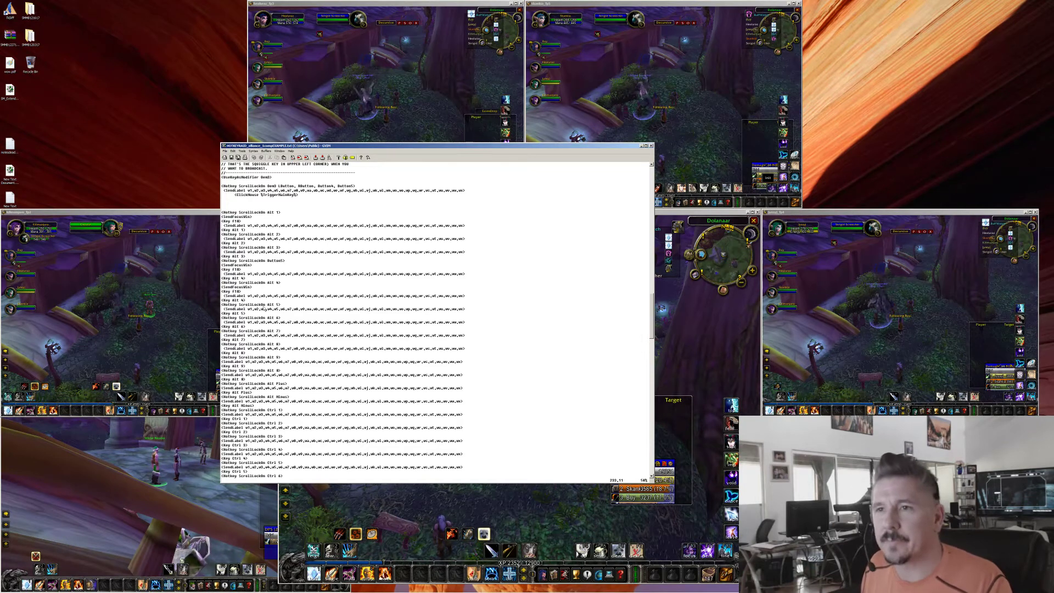
- Minimize the hotkey script, make the team focus on Healuraz, and run that character so the others follow
{"action": "left_click", "coordinate": [111, 326]}
{"action": "left_click", "coordinate": [642, 147]}
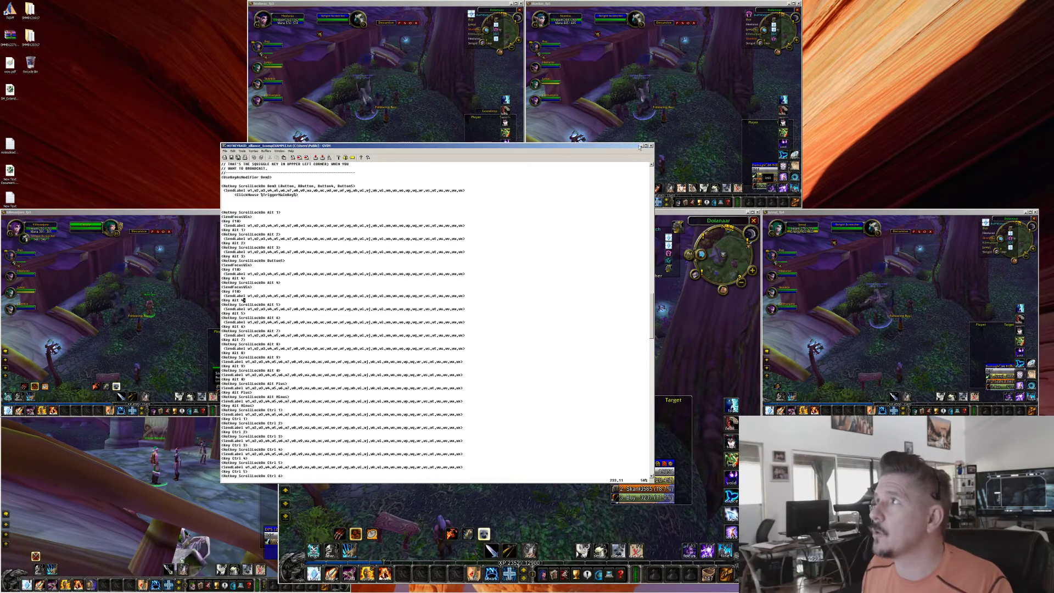
{"action": "left_click", "coordinate": [641, 147]}
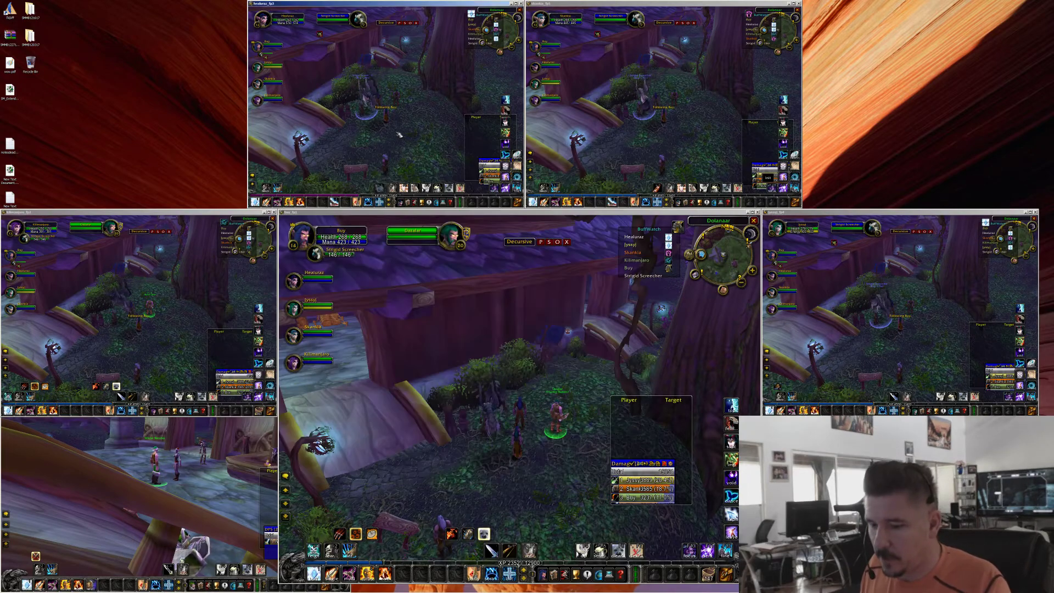
{"action": "key", "text": "F10"}
{"action": "key", "text": "F10"}
{"action": "key", "text": "F10"}
{"action": "key", "text": "F10"}
{"action": "key", "text": "w"}
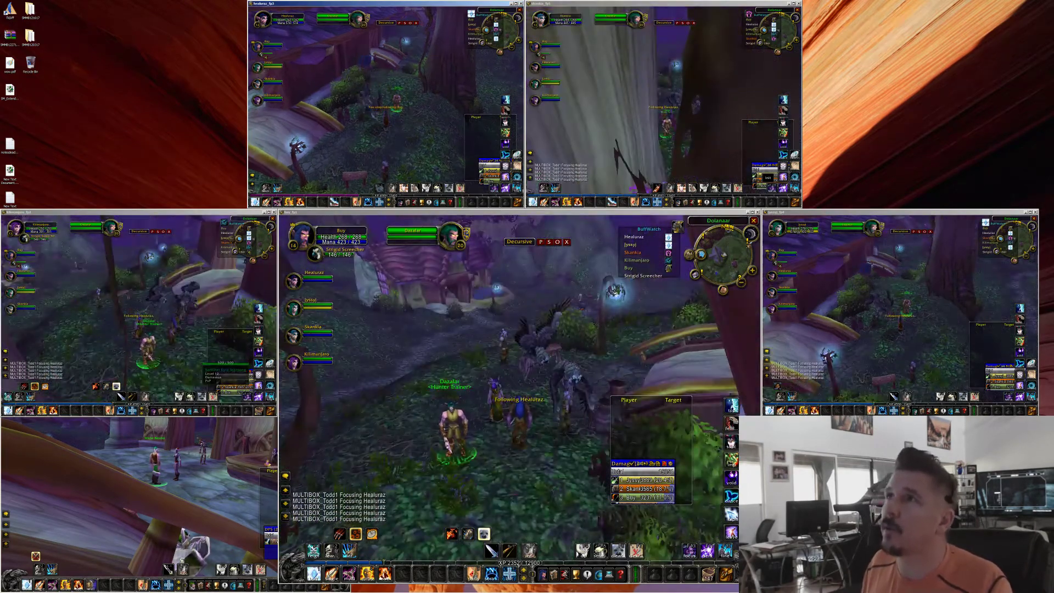
{"action": "key", "text": "a"}
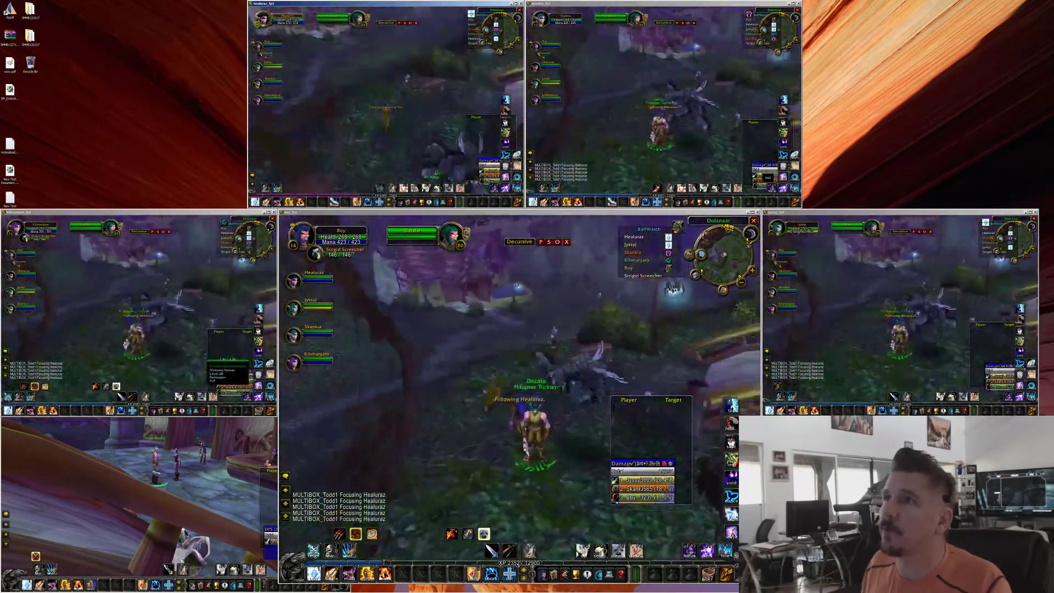
- Switch to the Skankia game window, make the team focus on that character, and lead the group along the path
{"action": "left_click", "coordinate": [635, 73]}
{"action": "key", "text": "F10"}
{"action": "key", "text": "F10"}
{"action": "key", "text": "F10"}
{"action": "key", "text": "F10"}
{"action": "key", "text": "F10"}
{"action": "key", "text": "w"}
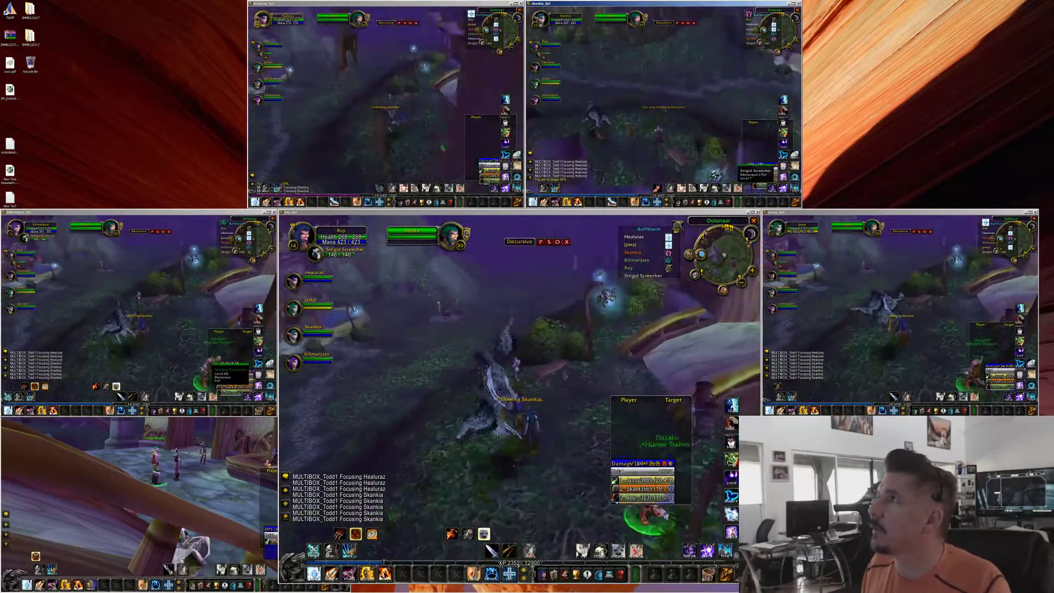
{"action": "key", "text": "a"}
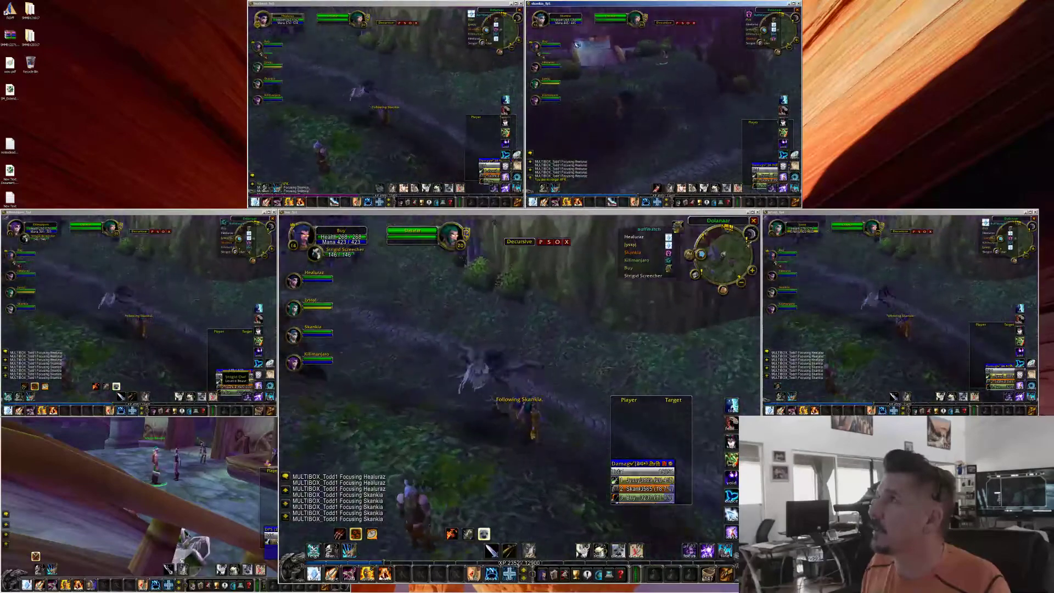
- Switch control to the large Buy game window, make the team focus on that character, and lead the group back to the hunter trainer
{"action": "left_click", "coordinate": [537, 267]}
{"action": "key", "text": "F10"}
{"action": "key", "text": "F10"}
{"action": "key", "text": "F10"}
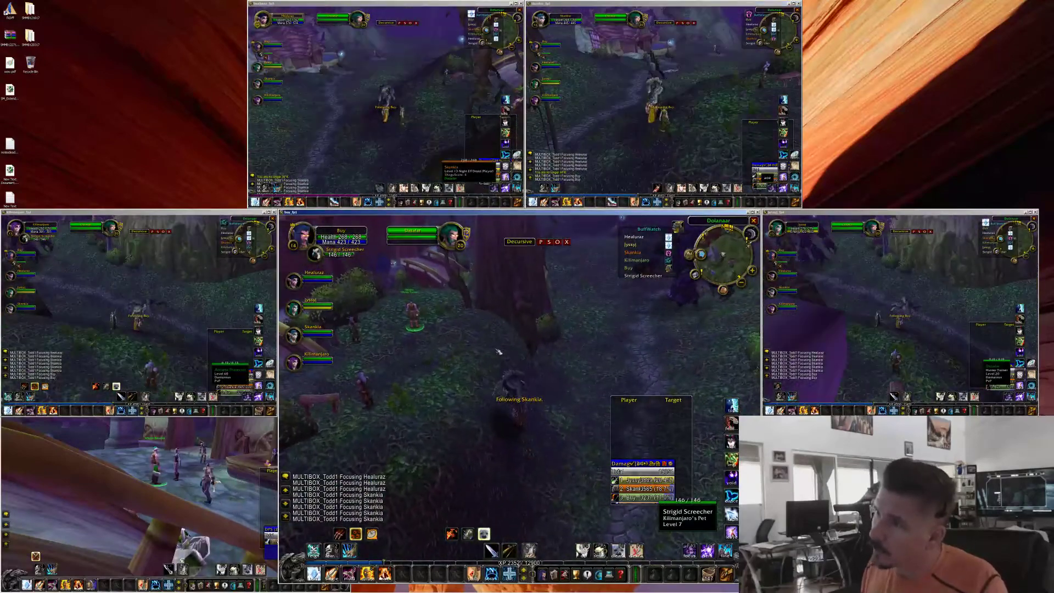
{"action": "key", "text": "w"}
{"action": "key", "text": "w"}
{"action": "key", "text": "a"}
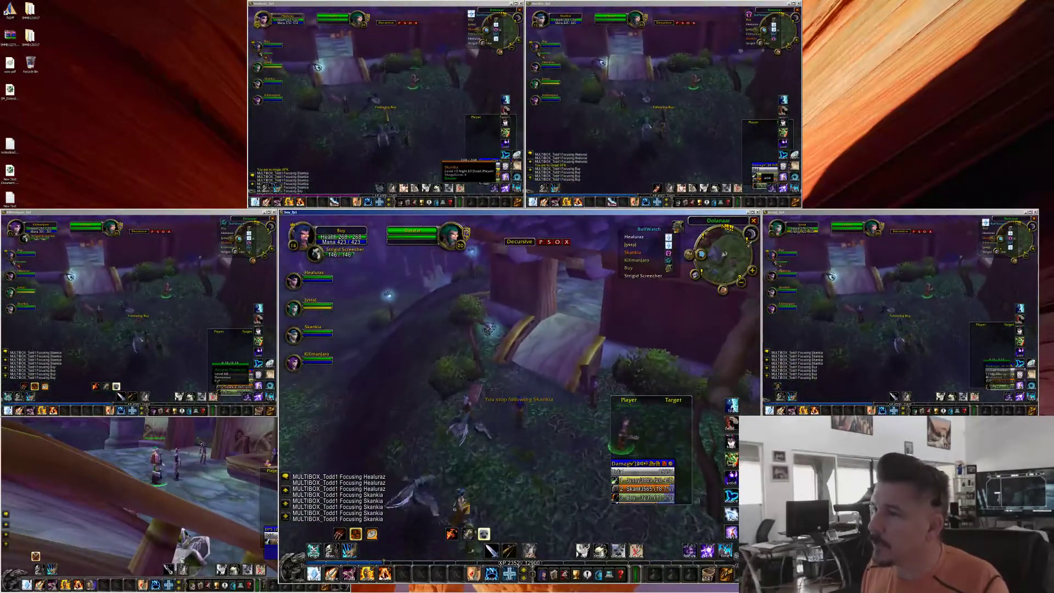
{"action": "key", "text": "w"}
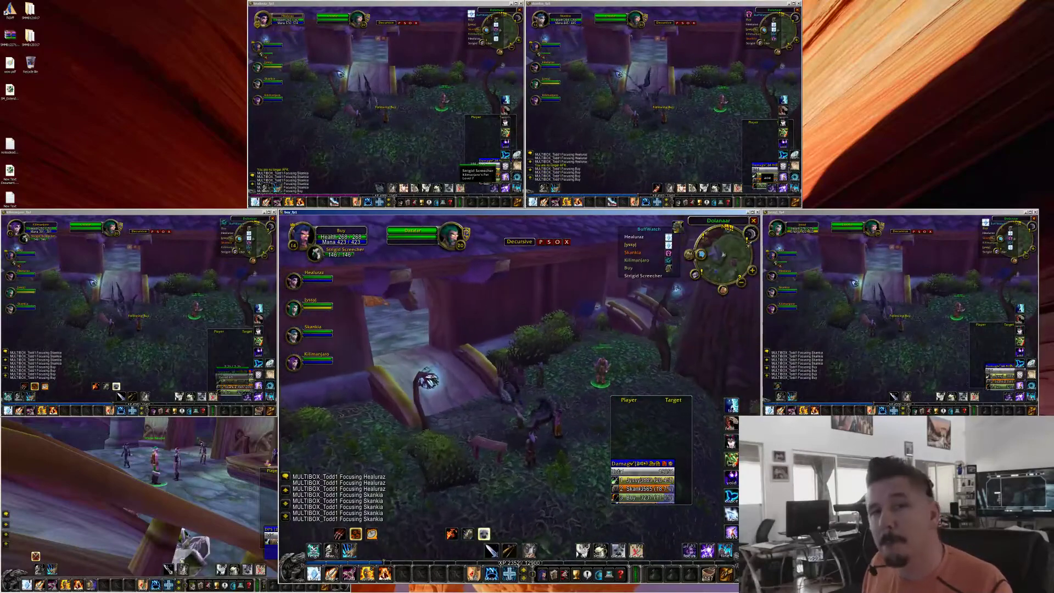
{"action": "key", "text": "w"}
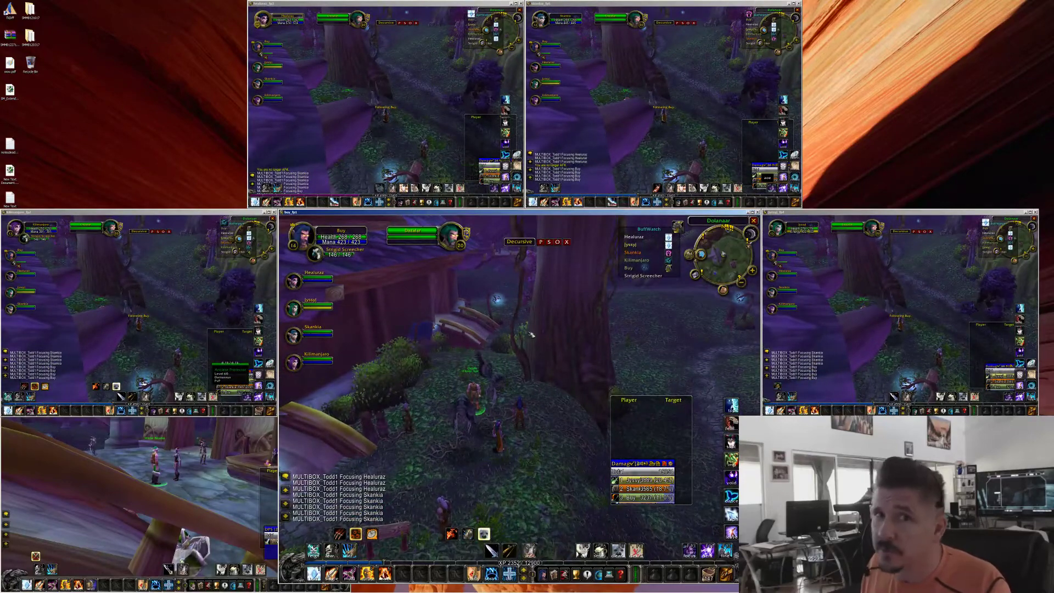
- Activate another team member's game window, return control to the large Buy window, and turn the camera toward the building beside the group
{"action": "mouse_move", "coordinate": [541, 315]}
{"action": "left_mouse_down"}
{"action": "mouse_move", "coordinate": [475, 315]}
{"action": "mouse_move", "coordinate": [524, 315]}
{"action": "left_mouse_up"}
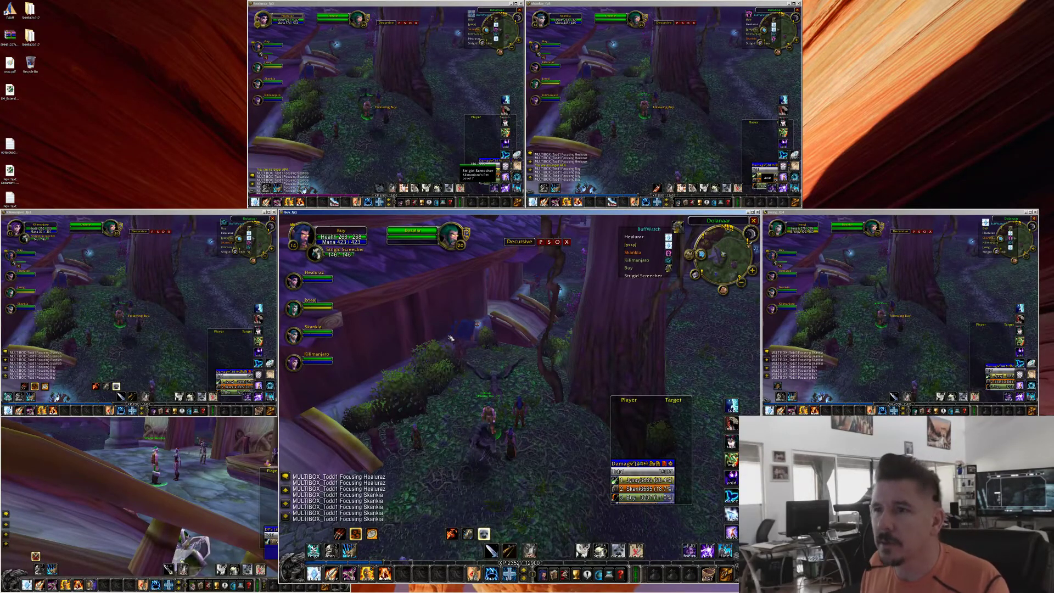
{"action": "left_click", "coordinate": [168, 310]}
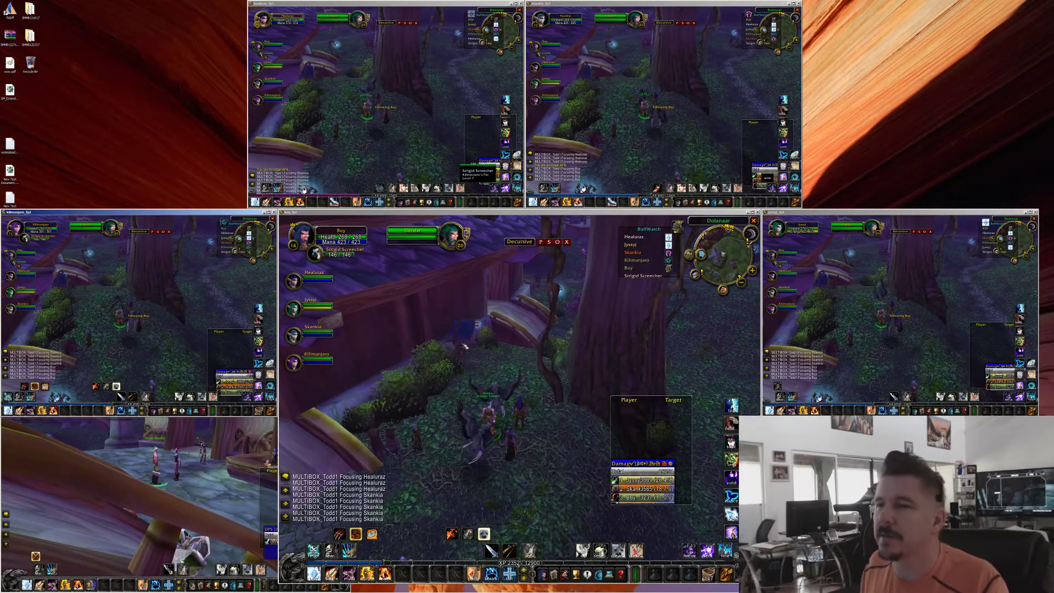
{"action": "left_click", "coordinate": [384, 356]}
{"action": "left_click_drag", "start_coordinate": [464, 346], "coordinate": [575, 336]}
{"action": "key", "text": "w"}
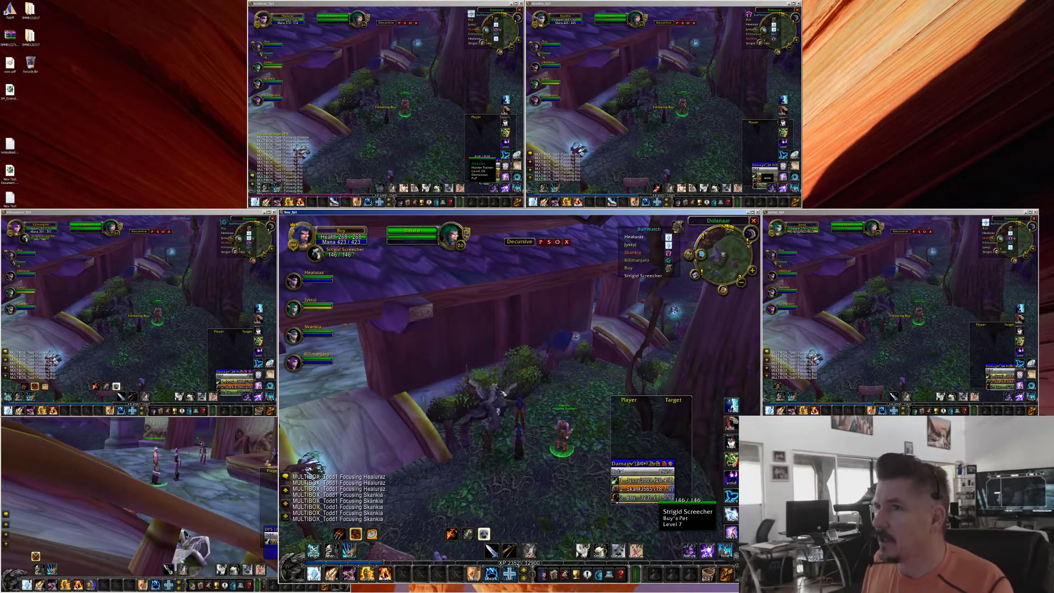
- Reopen the hotkey script, review it back up to the window labels and LaunchAndRename hotkeys, and minimize it
{"action": "mouse_move", "coordinate": [482, 590]}
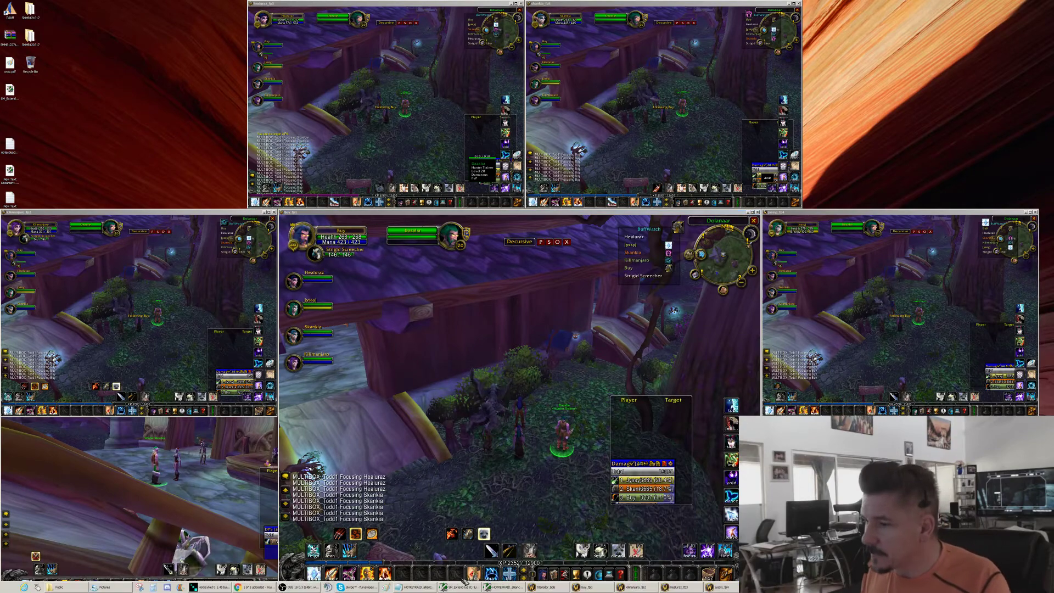
{"action": "left_click", "coordinate": [499, 587]}
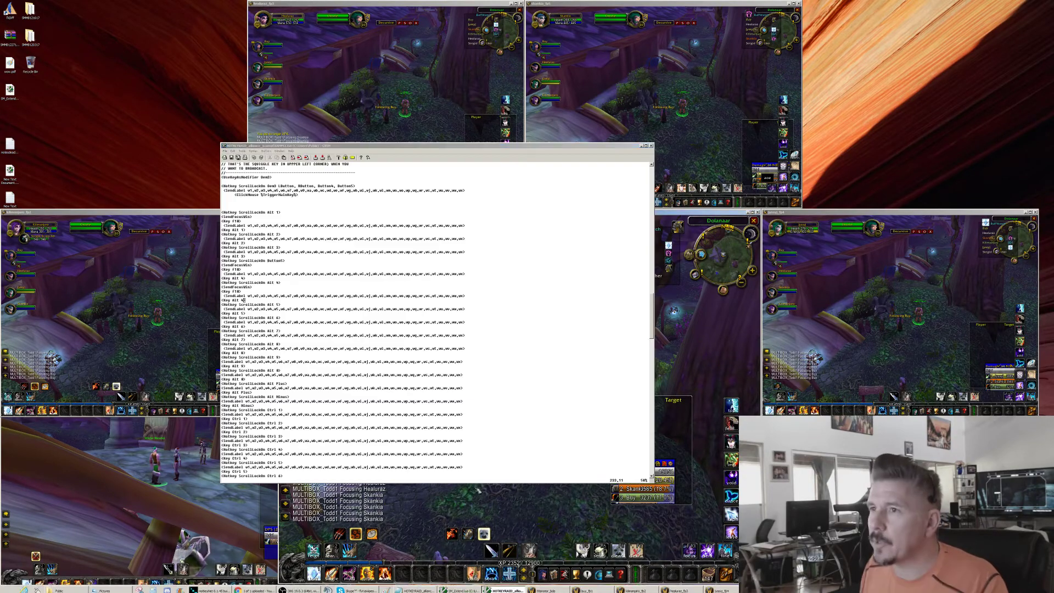
{"action": "scroll", "coordinate": [468, 471], "scroll_direction": "up", "scroll_amount": 20}
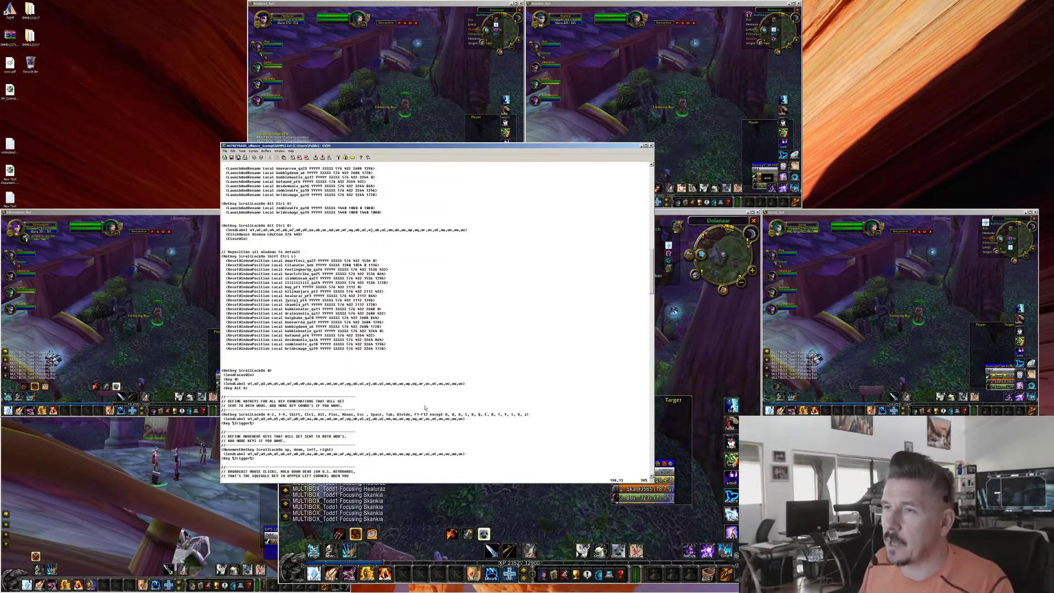
{"action": "scroll", "coordinate": [425, 408], "scroll_direction": "up", "scroll_amount": 20}
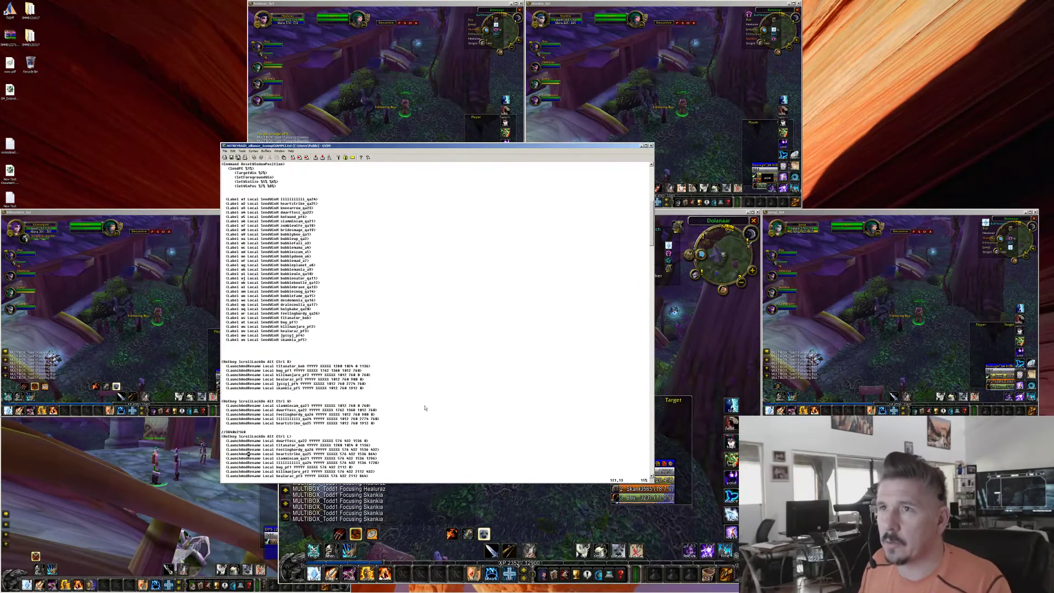
{"action": "scroll", "coordinate": [424, 408], "scroll_direction": "up", "scroll_amount": 5}
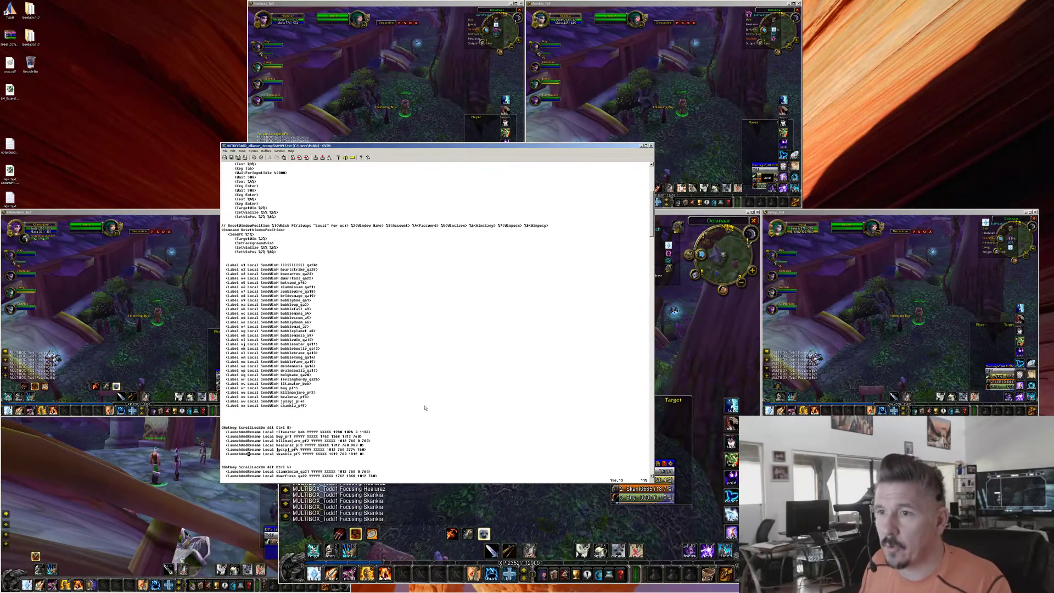
{"action": "left_click", "coordinate": [641, 147]}
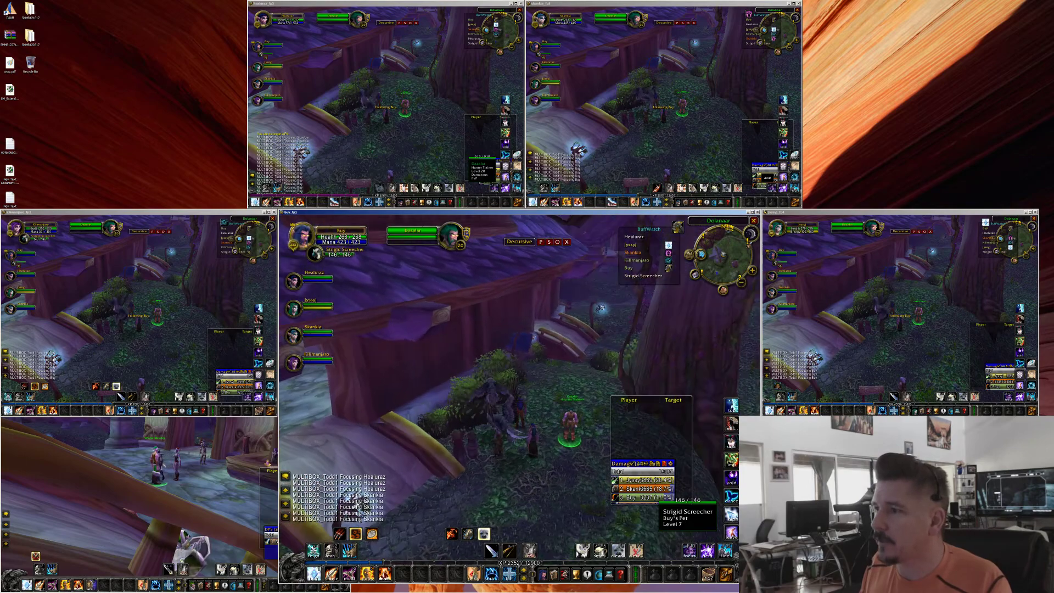
- Run the Buy character past the building and across the grass with the rest of the team following
{"action": "key", "text": "w"}
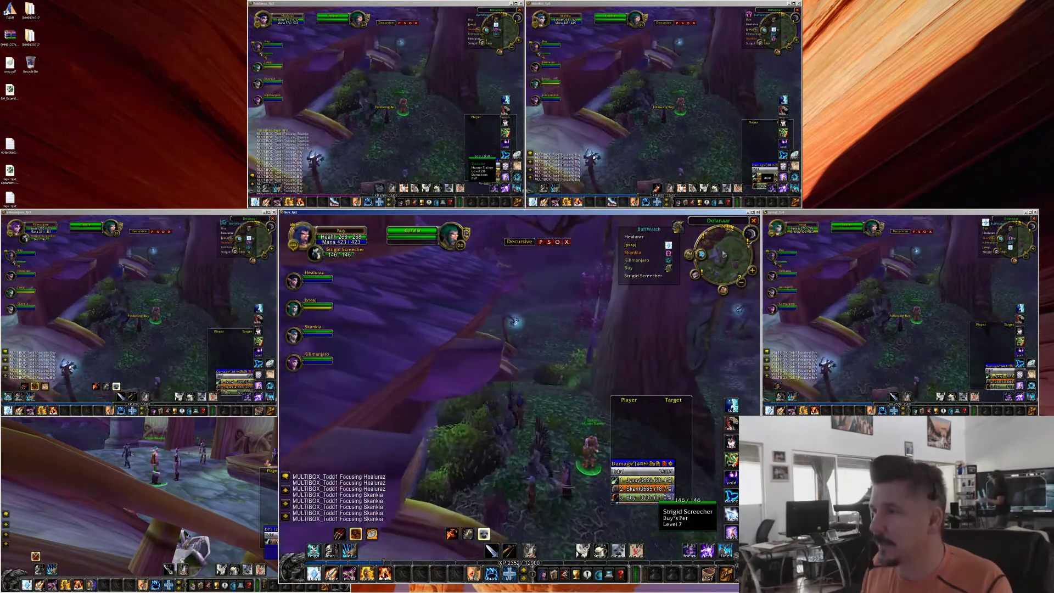
{"action": "key", "text": "w"}
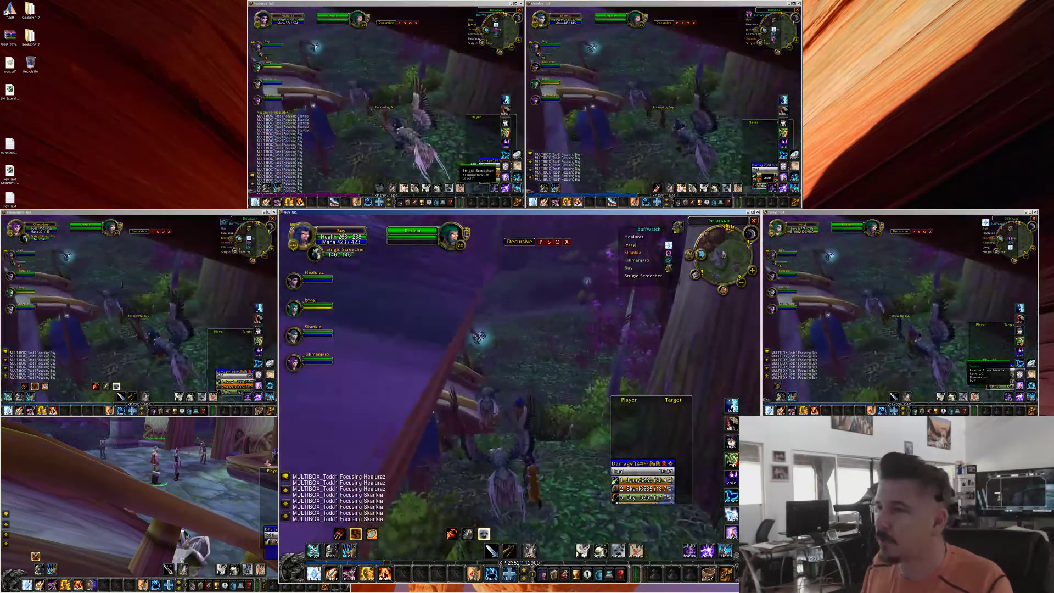
{"action": "key", "text": "w"}
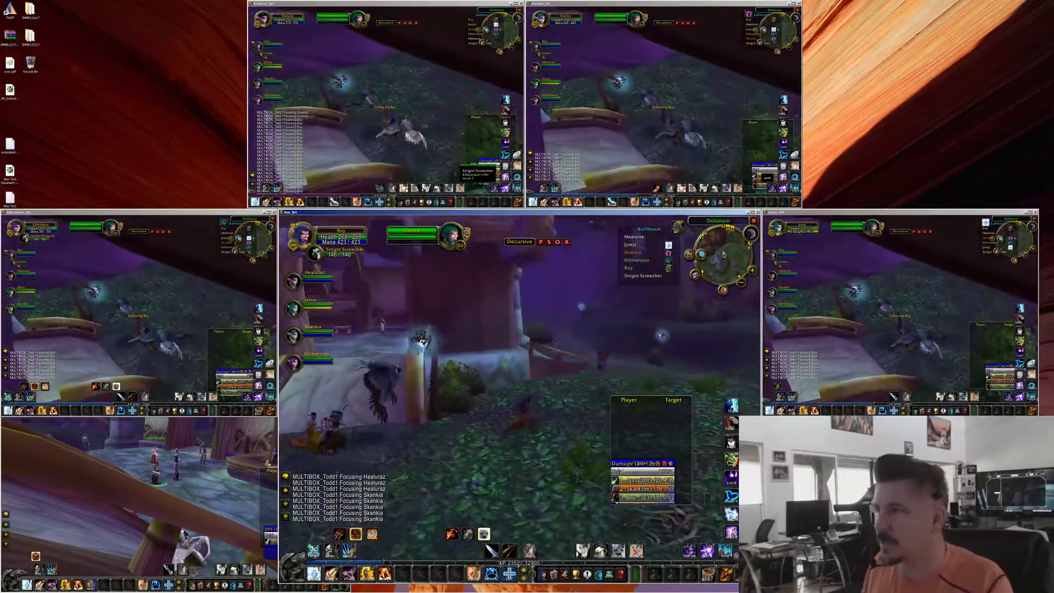
{"action": "key", "text": "w"}
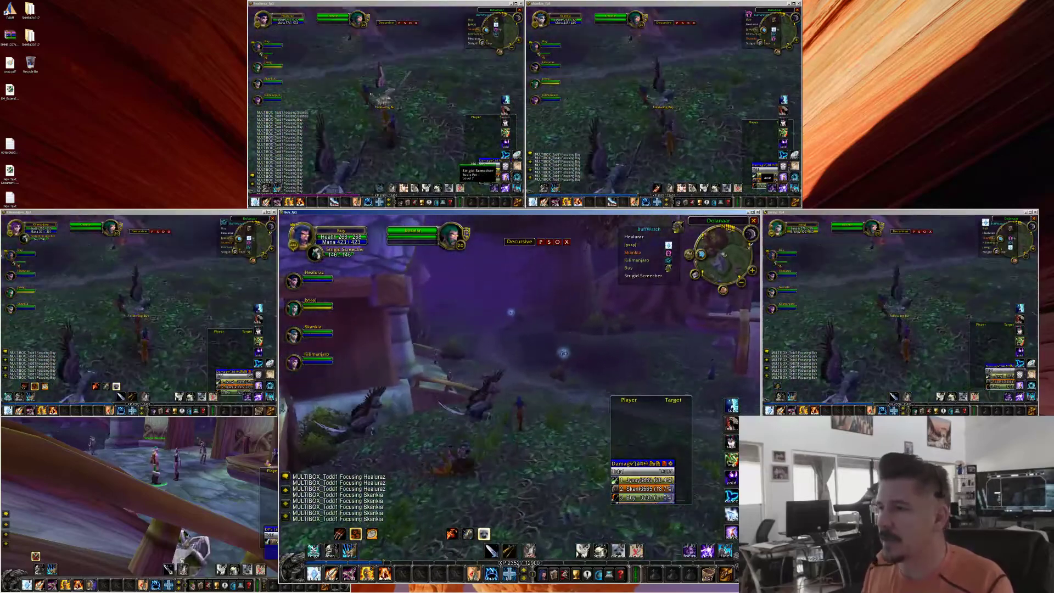